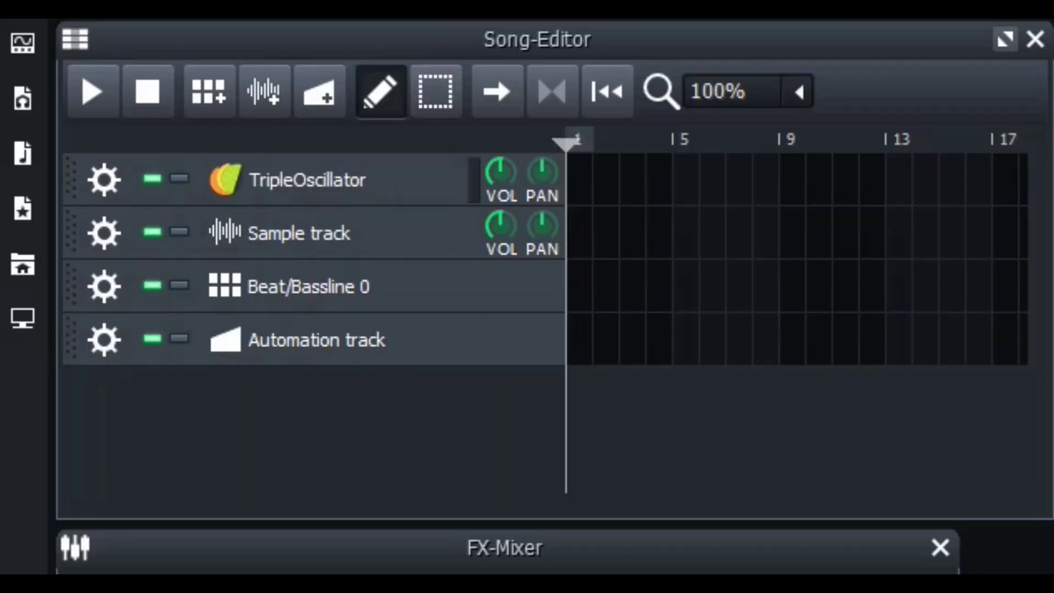
Maximize the Song-Editor and open a new pattern at bar 1 of the TripleOscillator track in the Piano-Roll.
click(468, 103)
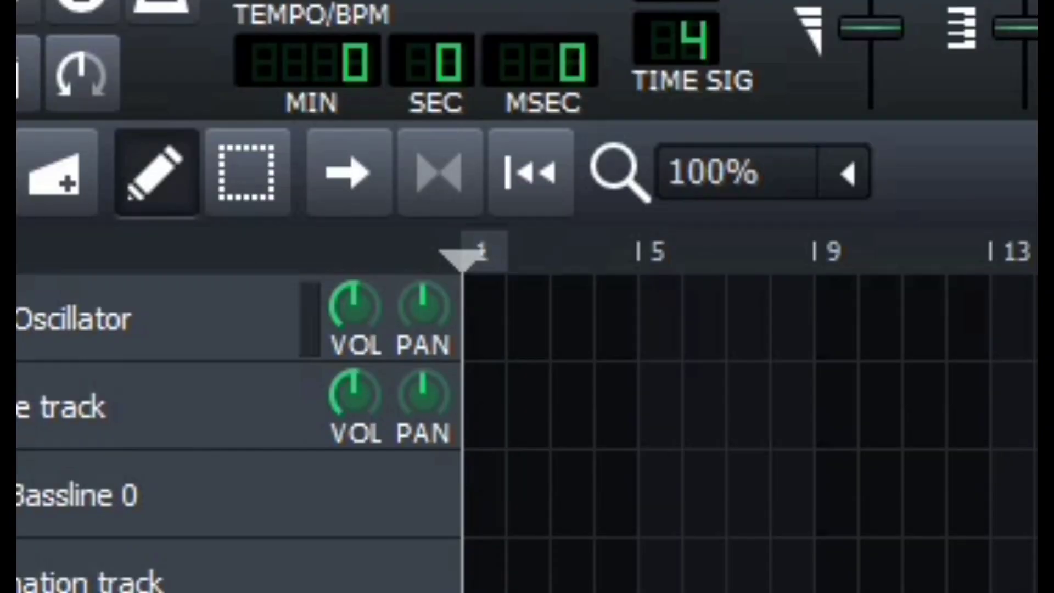
click(485, 317)
double_click(486, 317)
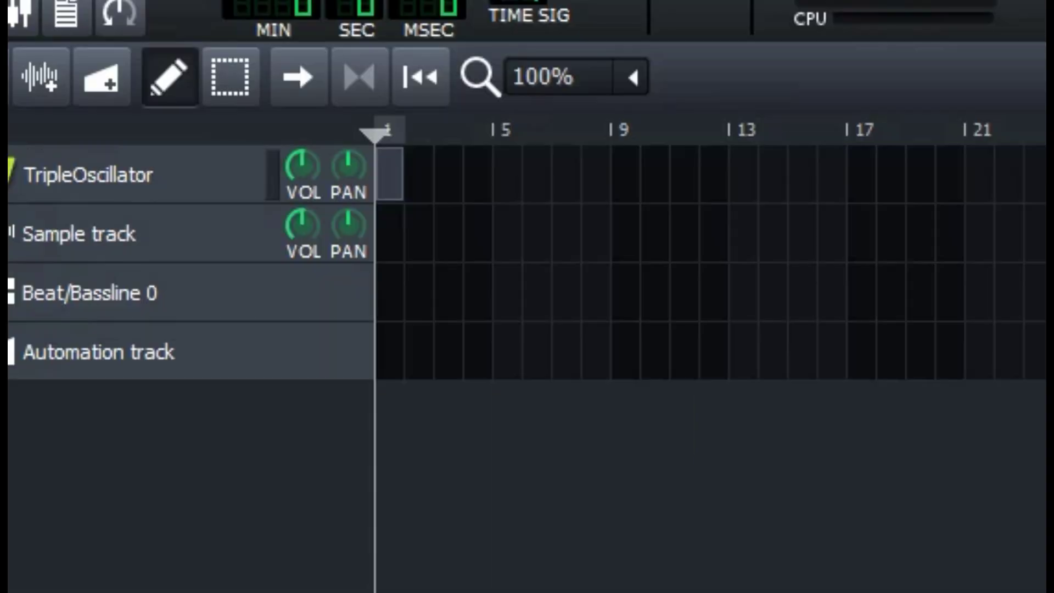
Reopen the bar 1 TripleOscillator pattern in the Piano-Roll, close it again and delete the pattern.
right_click(266, 147)
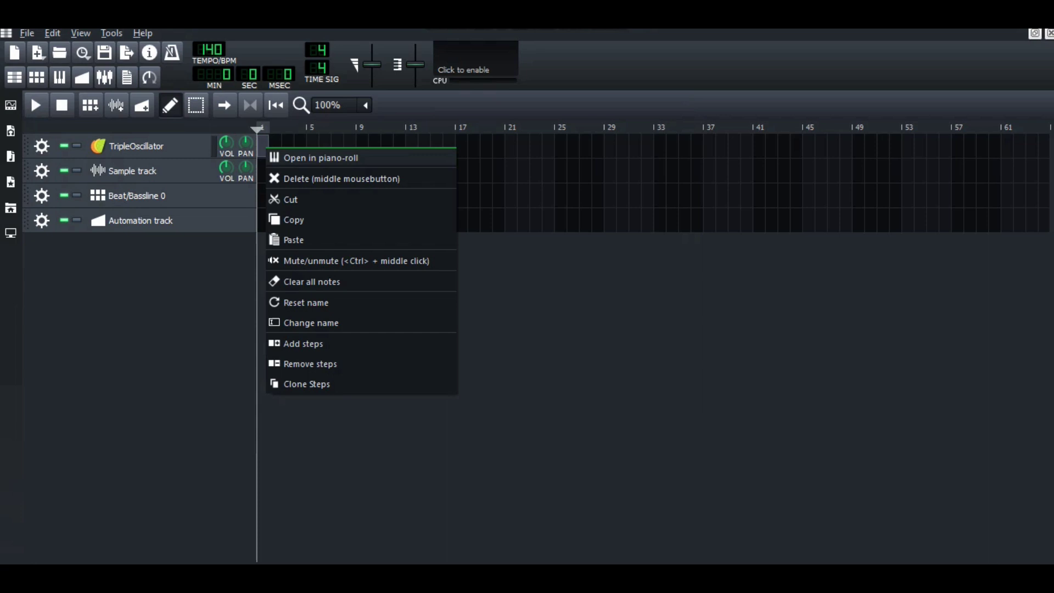
click(527, 202)
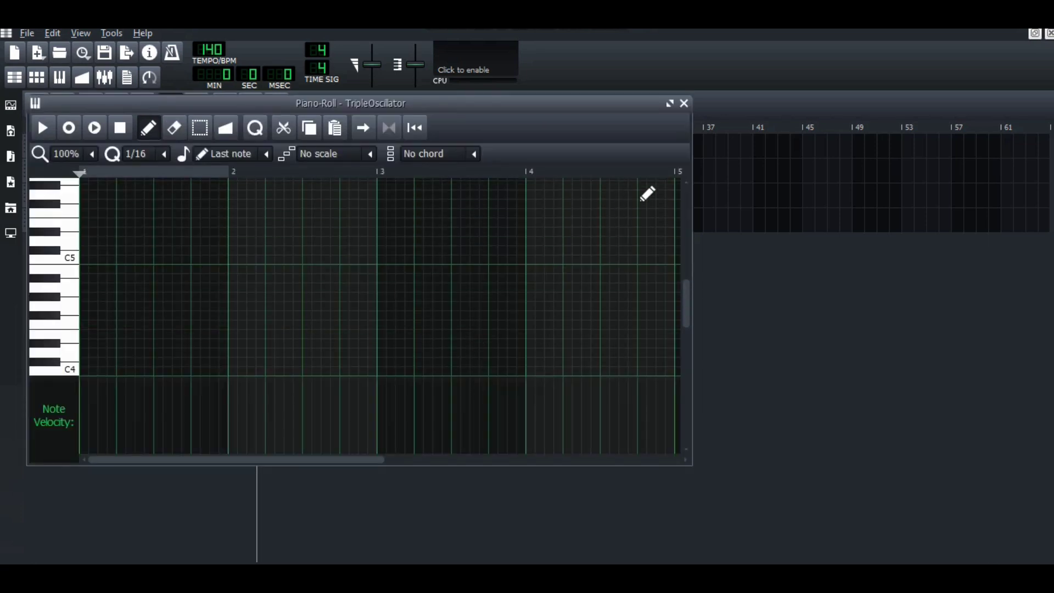
click(684, 104)
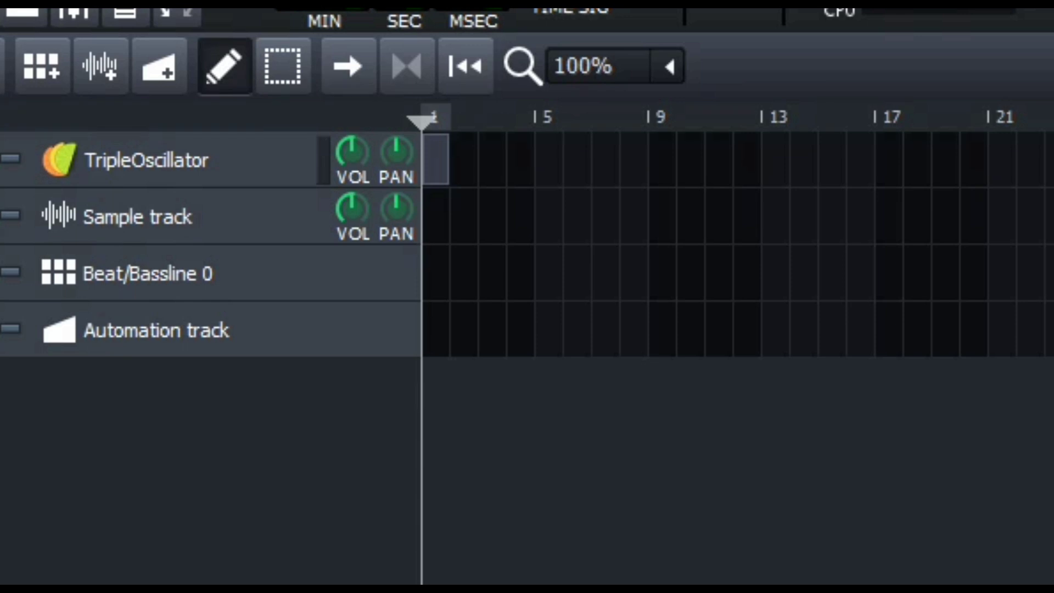
right_click(435, 161)
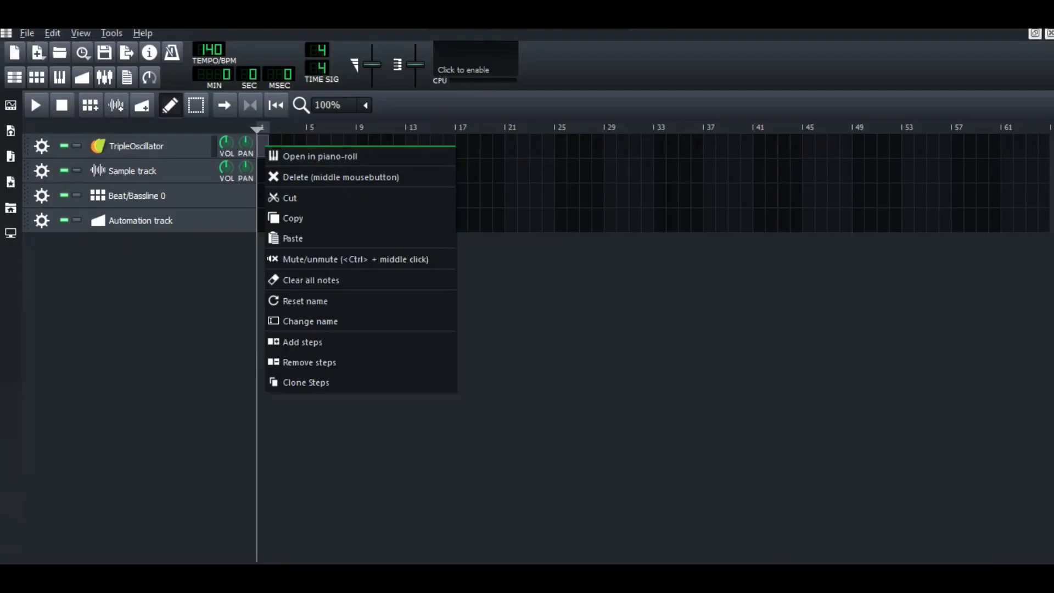
click(340, 176)
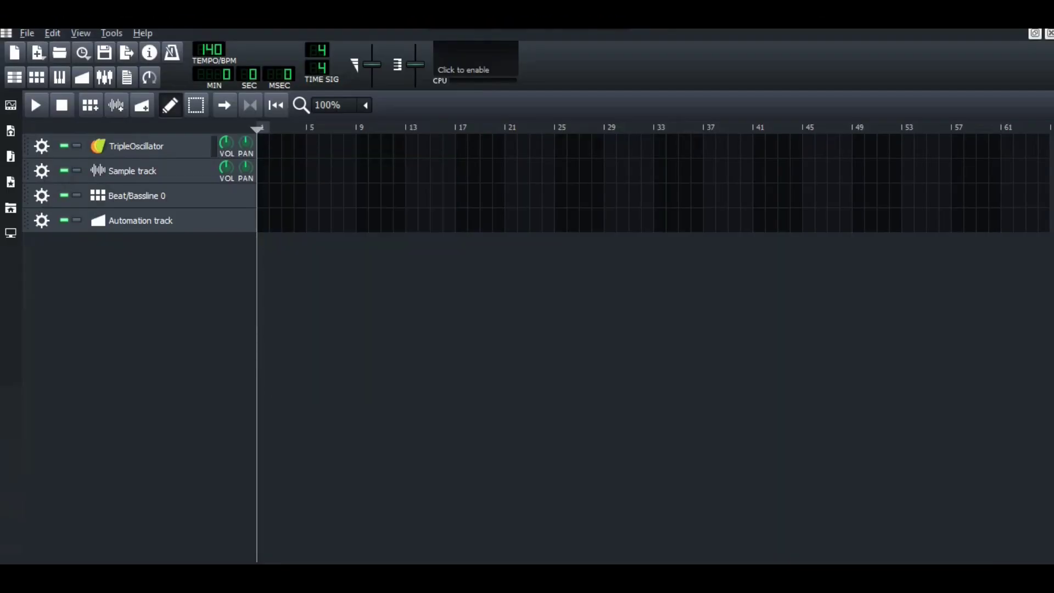
Create a new pattern at bar 1 of the TripleOscillator track and open it in the Piano-Roll.
click(263, 146)
key(ctrl+z)
double_click(263, 146)
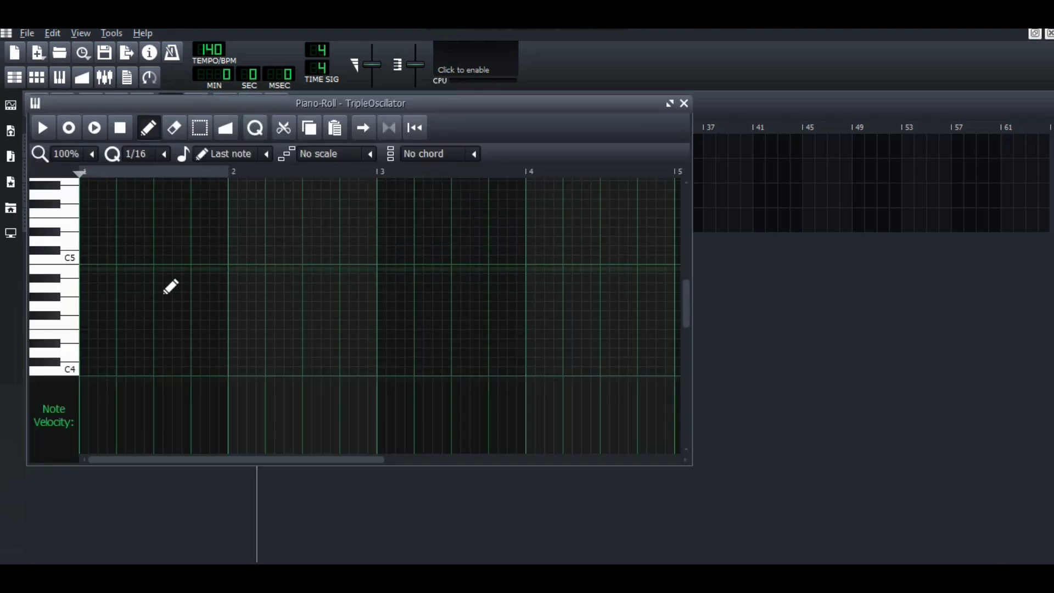
Draw five notes at different pitches across the first three bars of the TripleOscillator pattern.
click(88, 287)
click(177, 238)
click(232, 202)
click(391, 278)
click(261, 324)
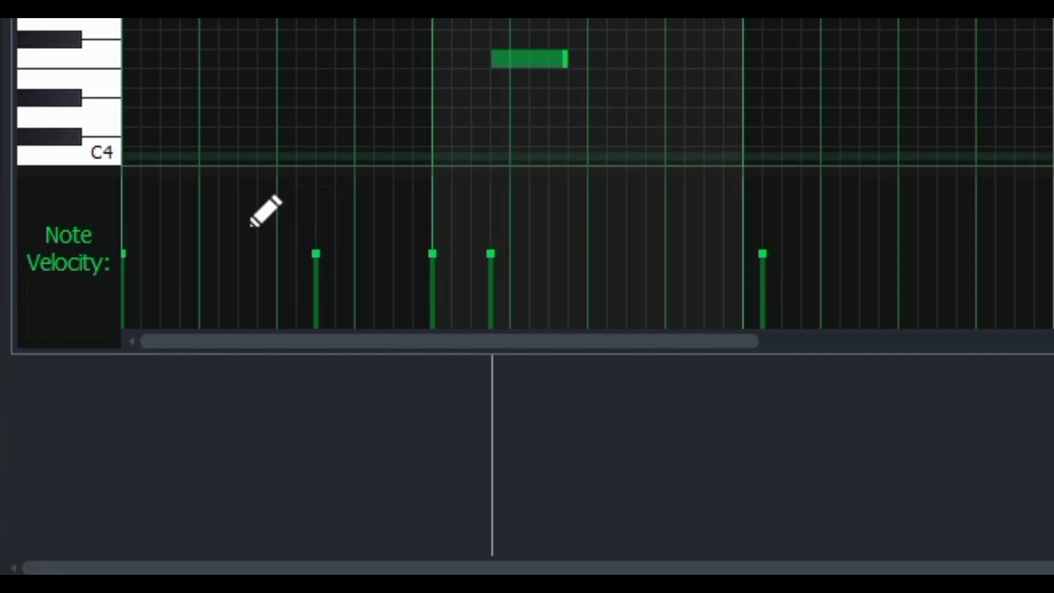
Adjust the first note's velocity and change the note property display to Note Panning.
mouse_move(140, 300)
mouse_down()
mouse_move(158, 301)
mouse_move(163, 244)
mouse_move(160, 283)
mouse_up()
click(106, 280)
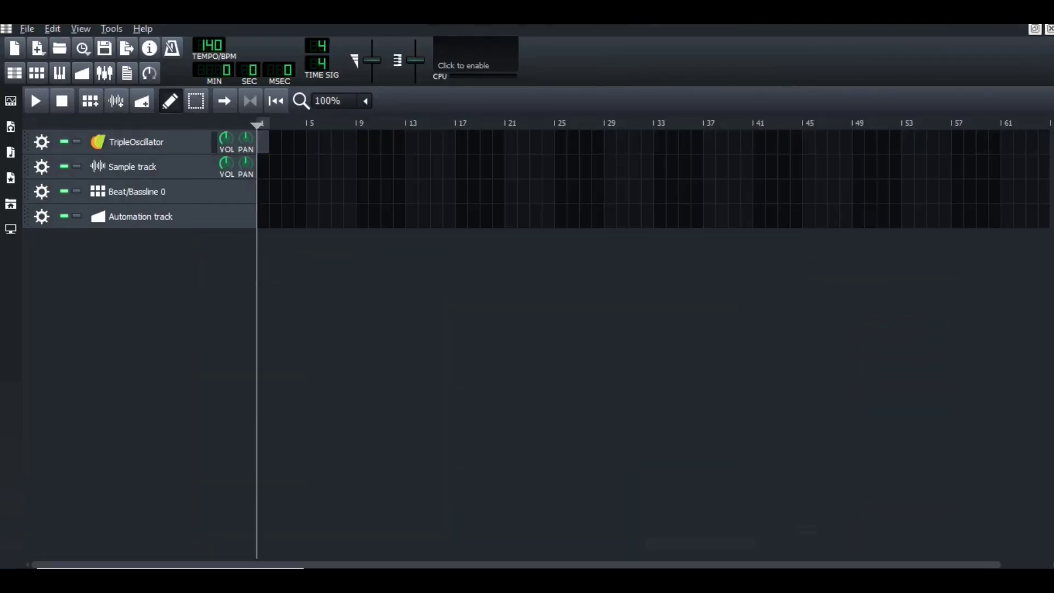
Open the Piano-Roll in a maximized window and start playback of its pattern.
key(F7)
click(669, 99)
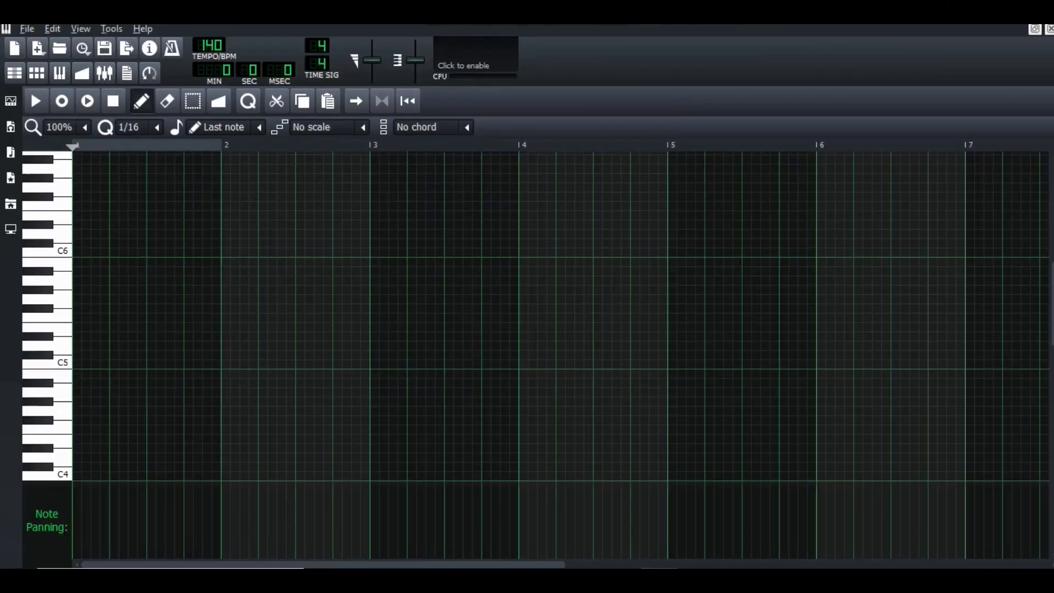
click(37, 102)
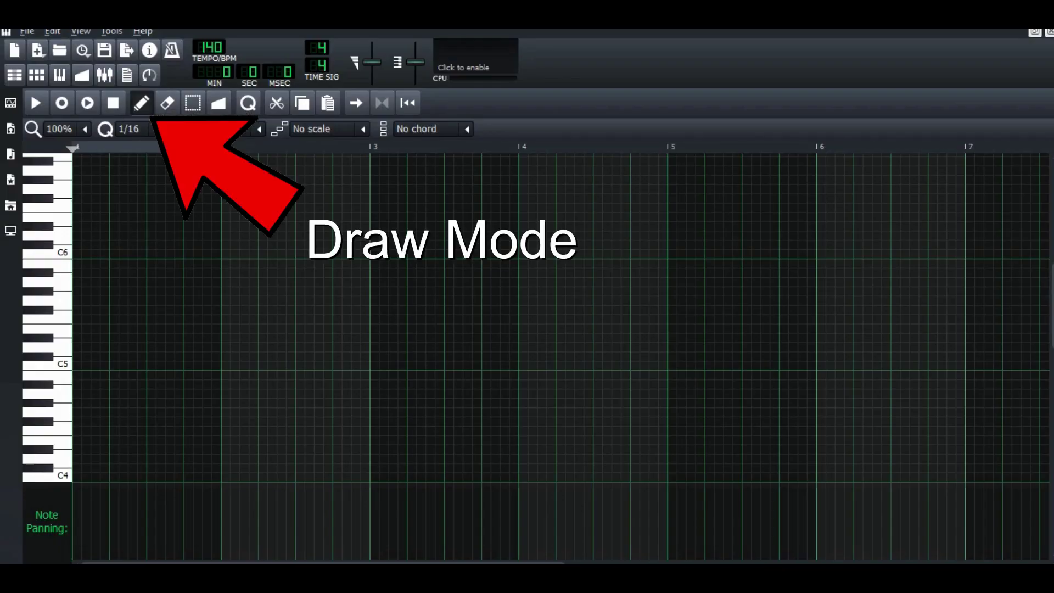
Draw five notes at different pitches in bars 1 and 2, three in the first and two in the second.
click(94, 310)
click(161, 273)
click(272, 245)
click(281, 310)
click(169, 338)
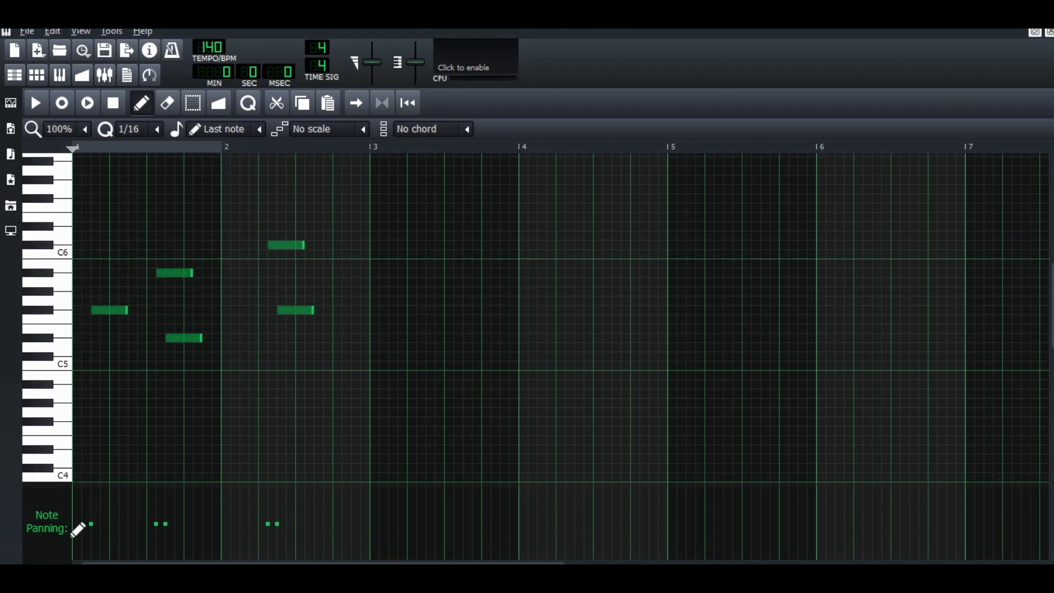
Change the note property display to Note Velocity and extend the lower note of bar 2 into bar 3.
click(70, 530)
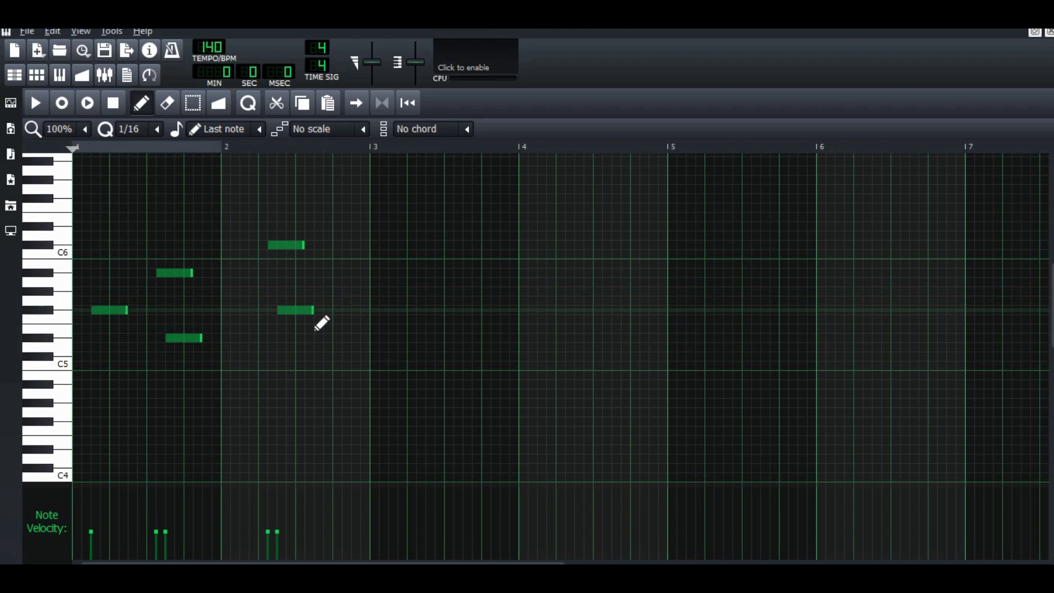
drag(322, 325, 431, 354)
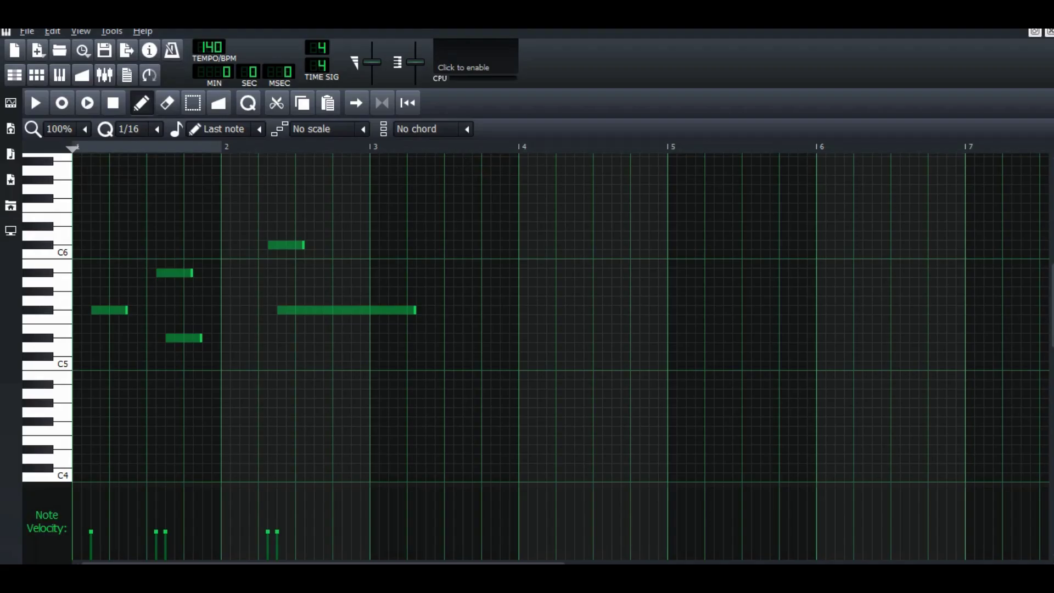
Erase all the drawn notes from the pattern in Erase mode and activate Detune mode.
key(shift+e)
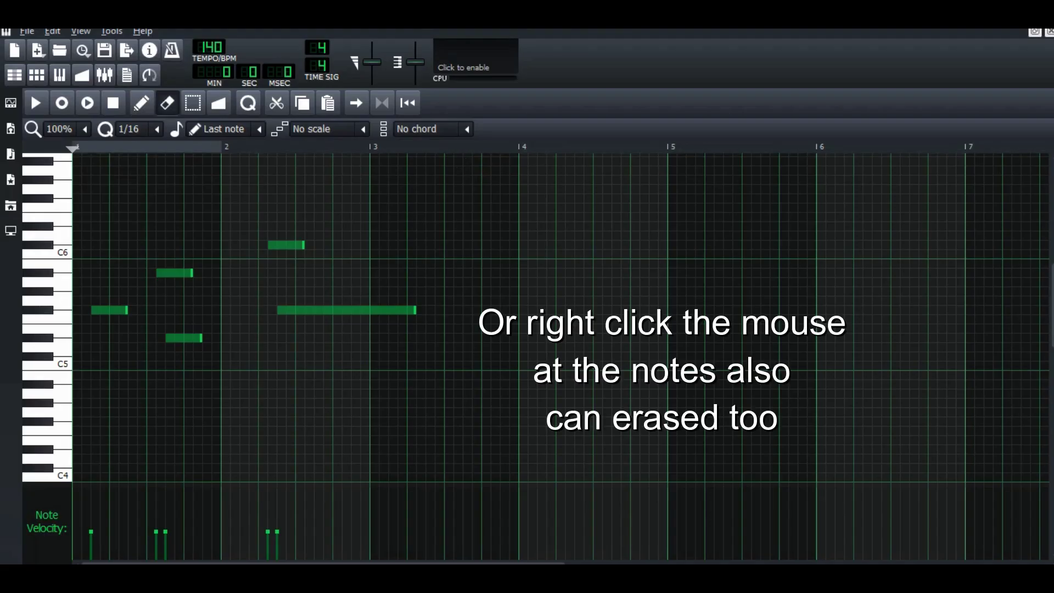
right_click(387, 311)
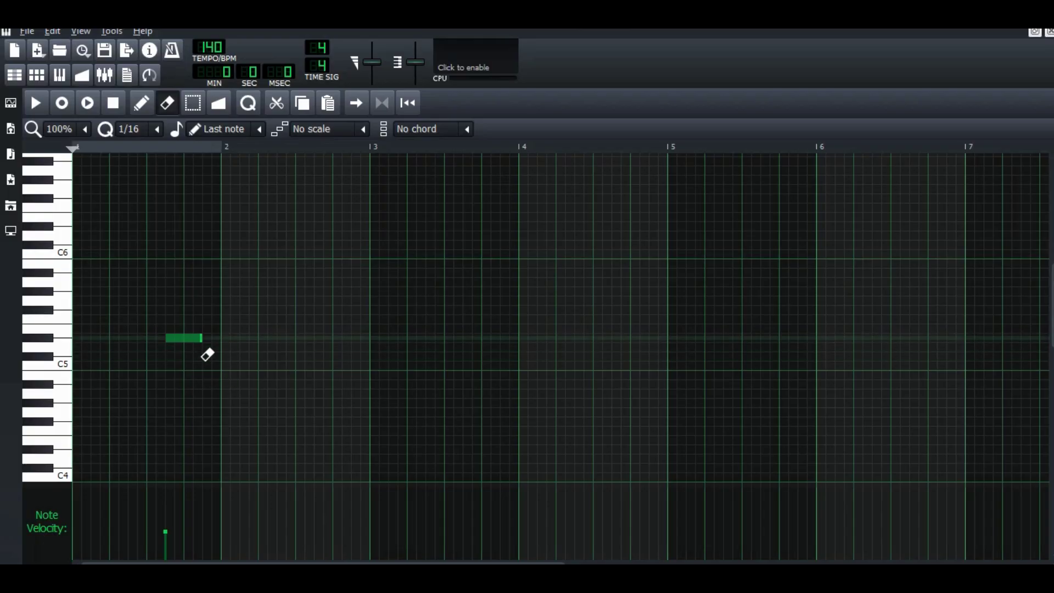
click(202, 339)
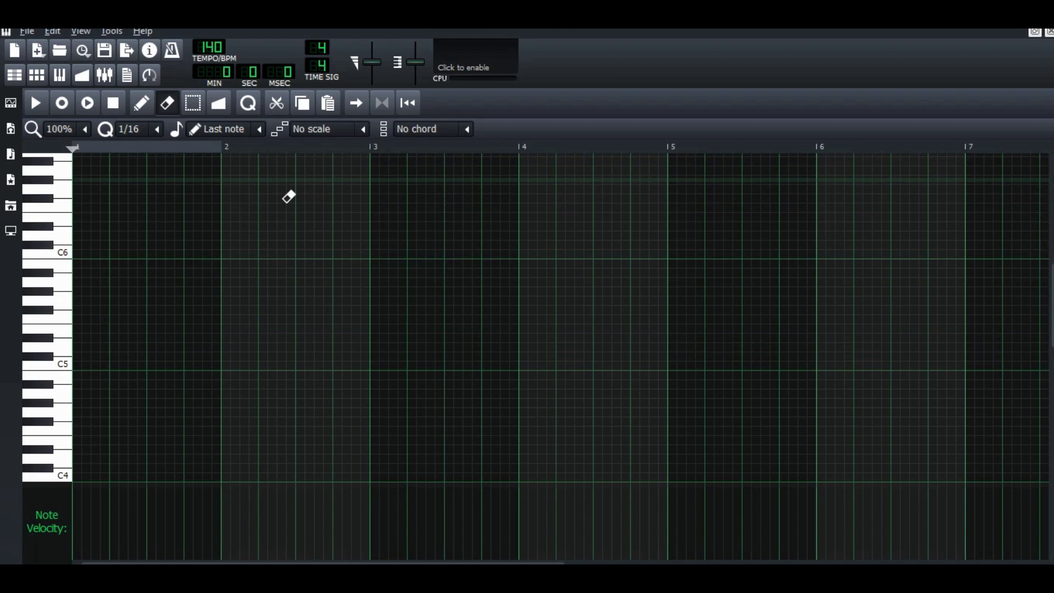
key(shift+t)
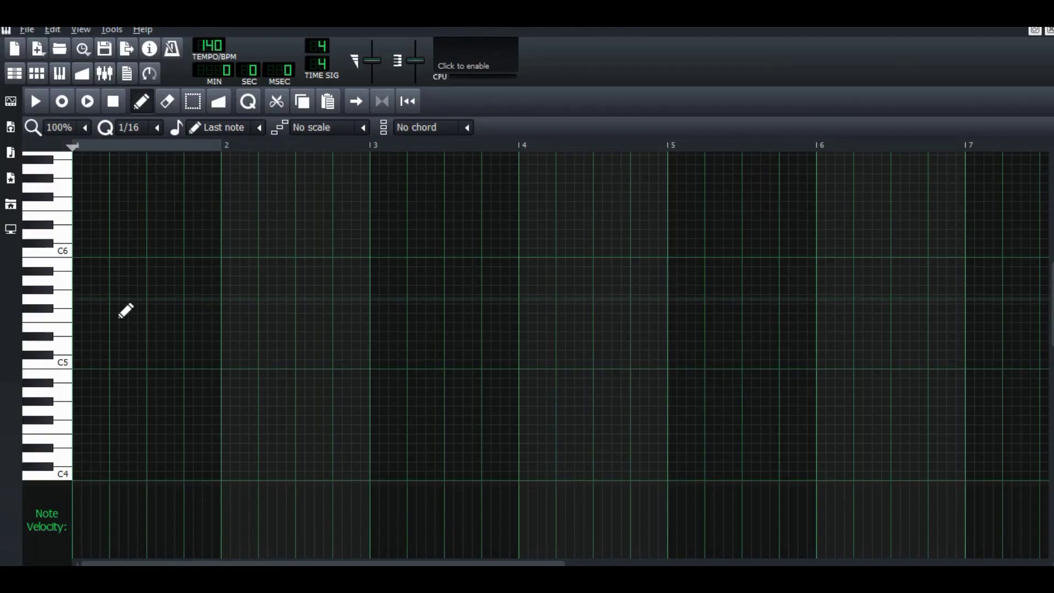
Draw one note in each of bars 1 to 4 and lengthen the bar 2 note to about 11 sixteenths.
click(78, 300)
click(236, 308)
click(434, 272)
click(534, 272)
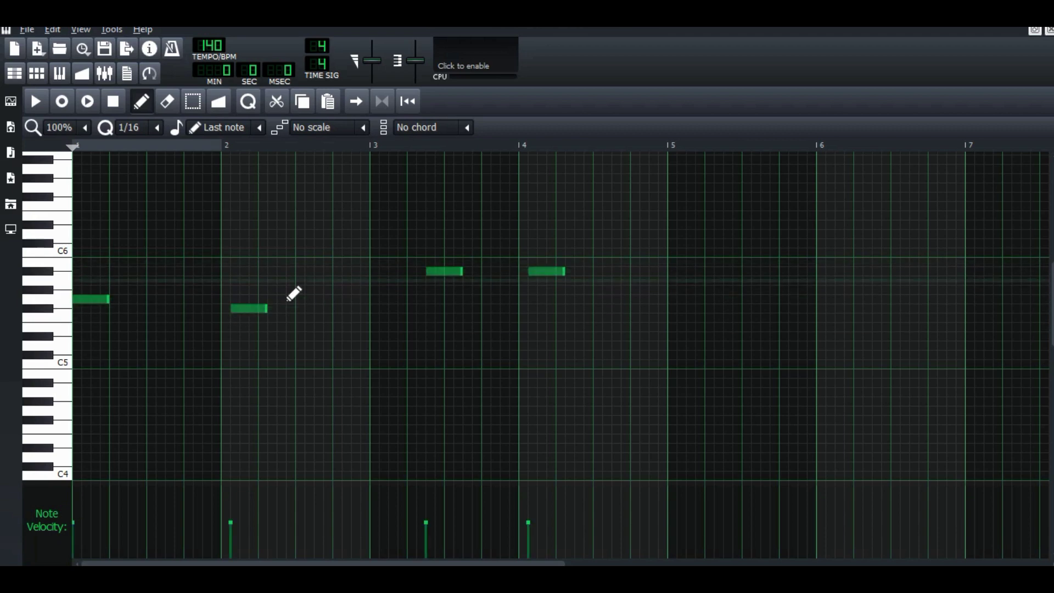
drag(268, 308, 332, 308)
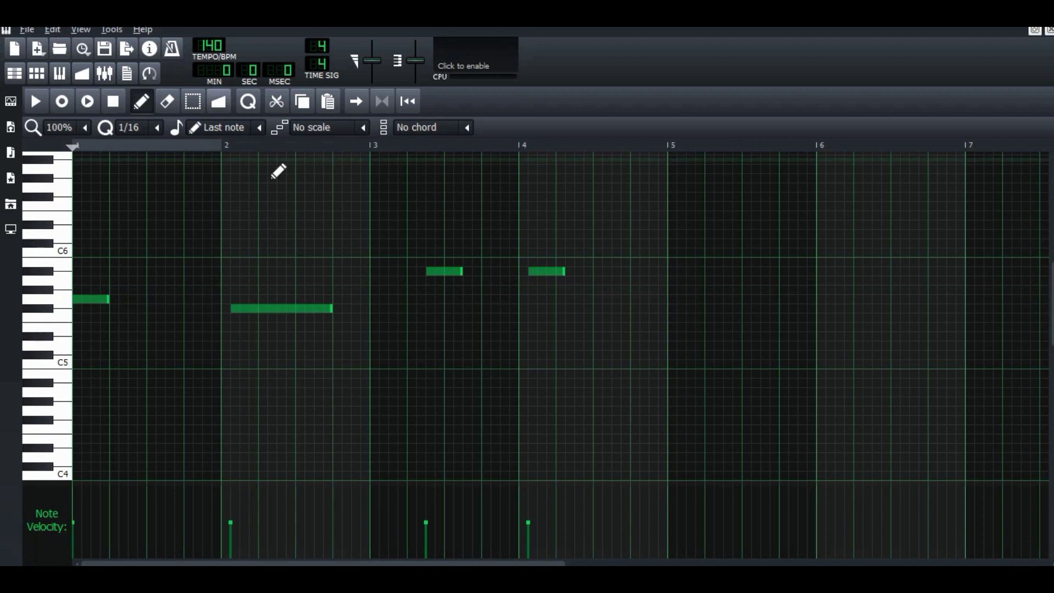
Open the detuning automation of the long bar 2 note and move and narrow the Automation Editor below the notes.
key(shift+t)
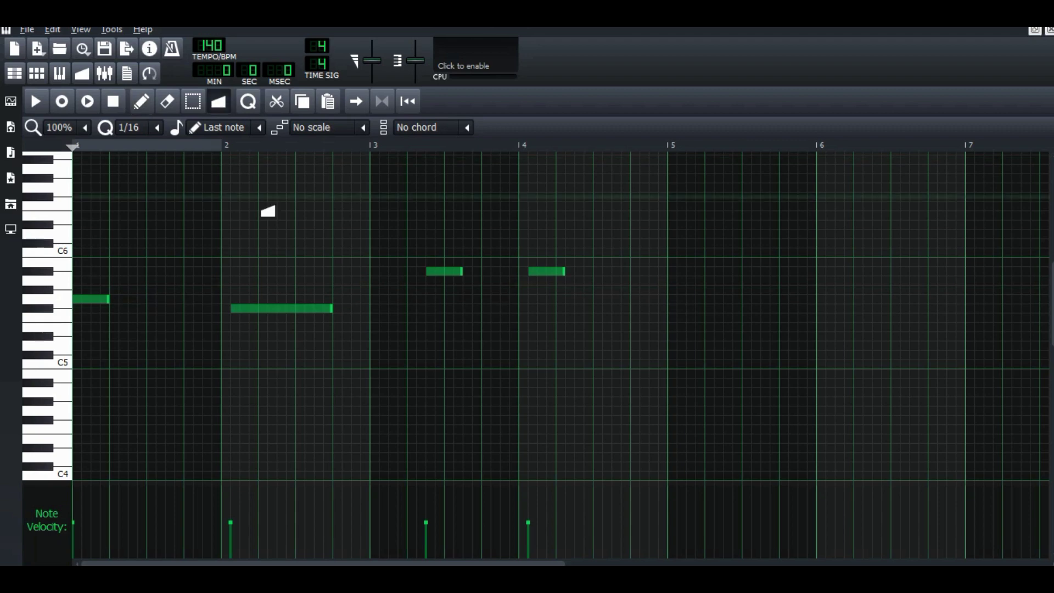
click(313, 310)
mouse_move(445, 95)
mouse_down()
mouse_move(751, 177)
mouse_move(799, 173)
mouse_move(743, 168)
mouse_move(739, 202)
mouse_move(712, 190)
mouse_move(711, 305)
mouse_up()
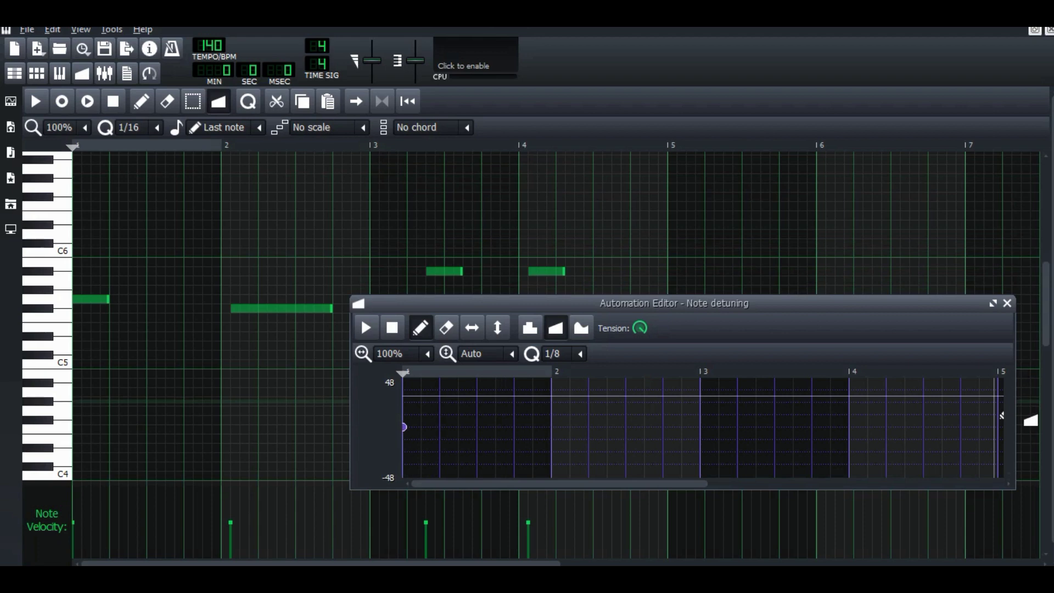
drag(1016, 414, 840, 438)
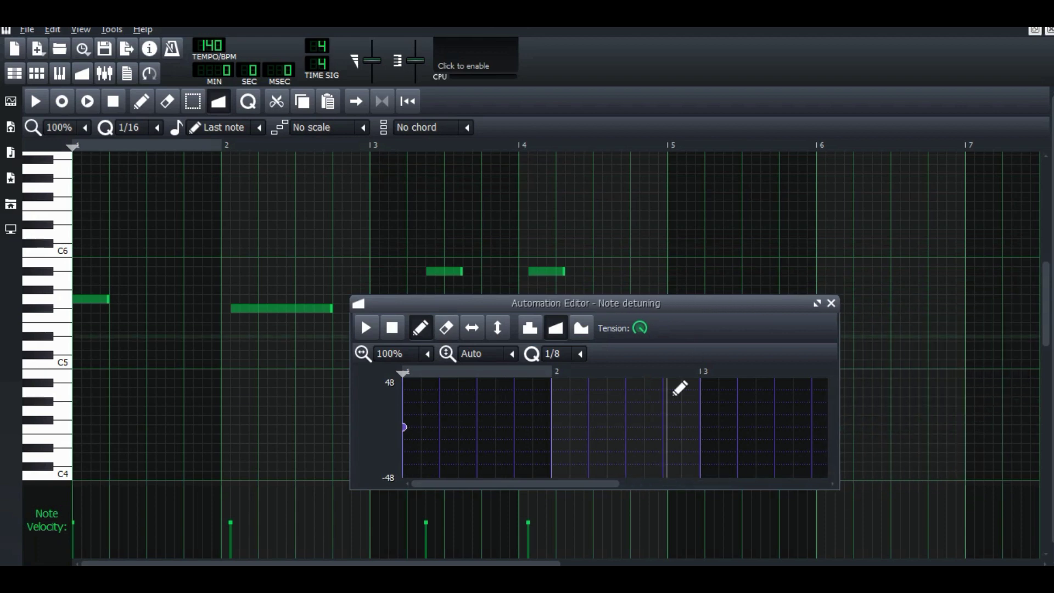
Set the vertical zoom to 25%, add an upward pitch bend point towards the note's end and close the Automation Editor.
click(473, 354)
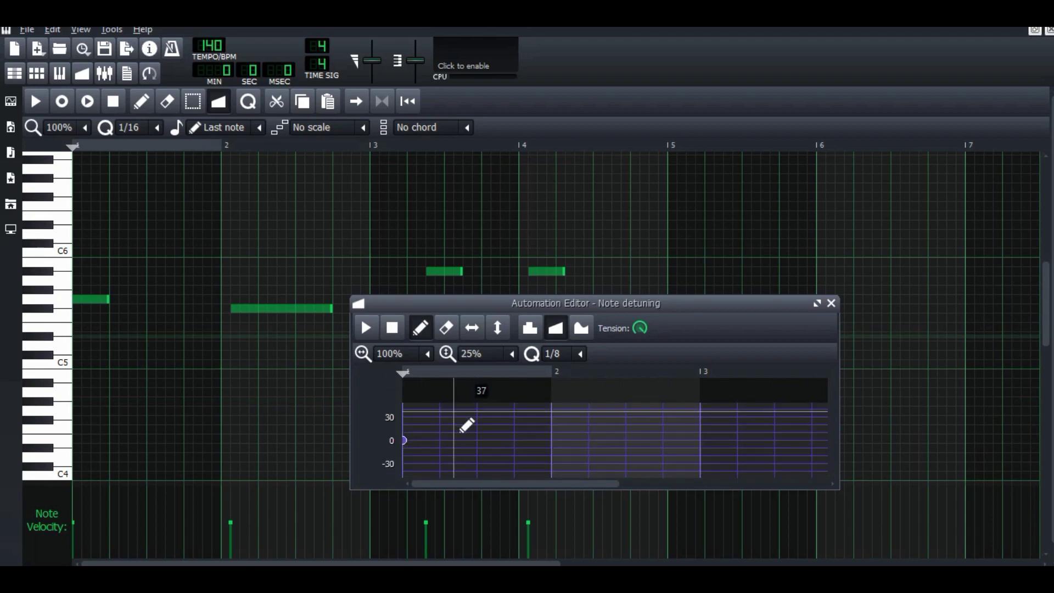
drag(465, 427, 511, 441)
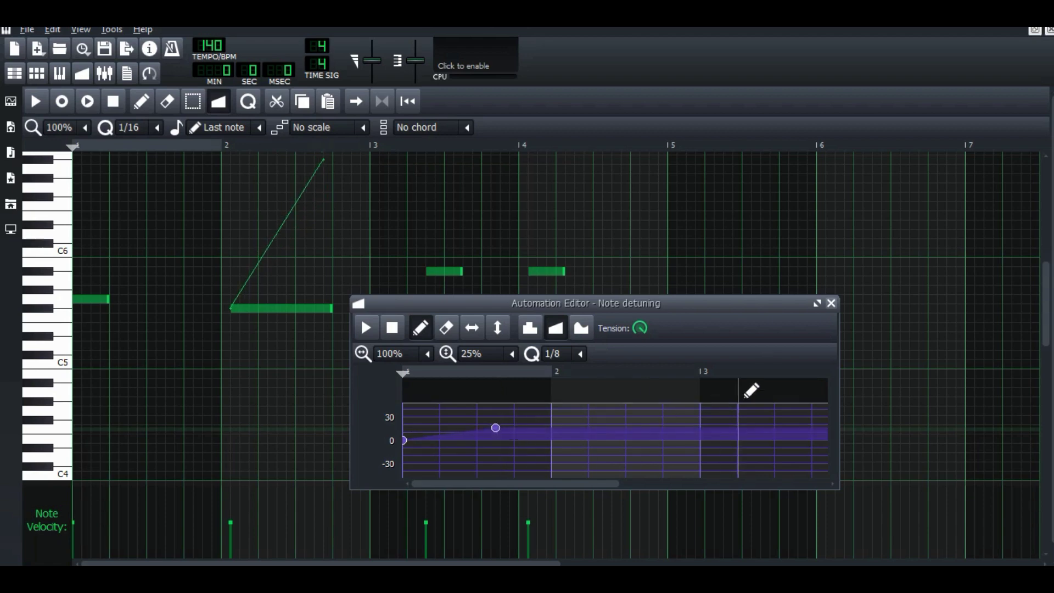
click(831, 303)
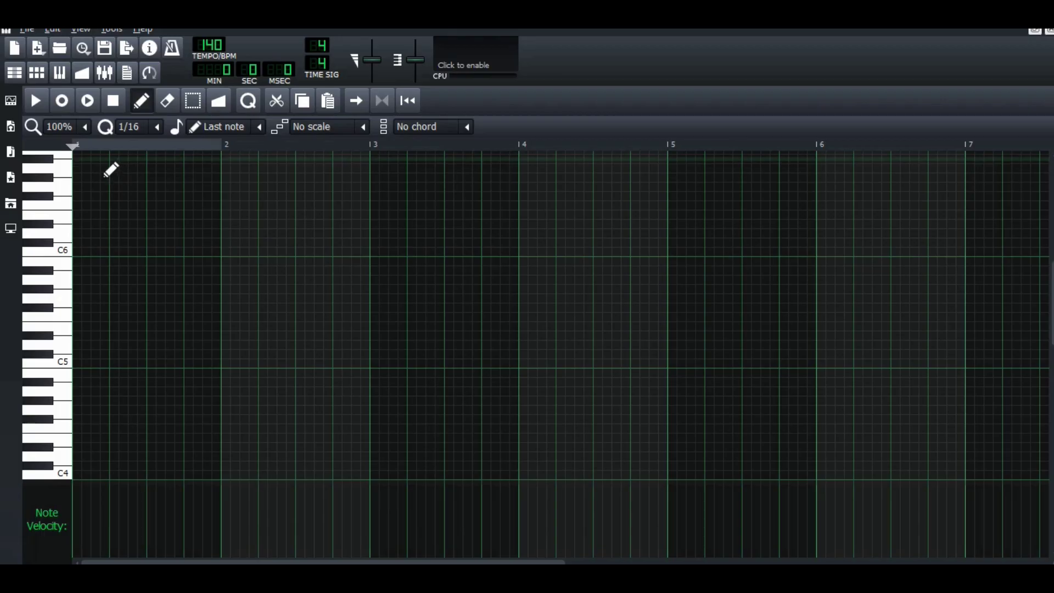
Try horizontal zoom levels between 25% and 800% in the Piano-Roll and return it to 100%.
ctrl+scroll(596, 373, up, 3)
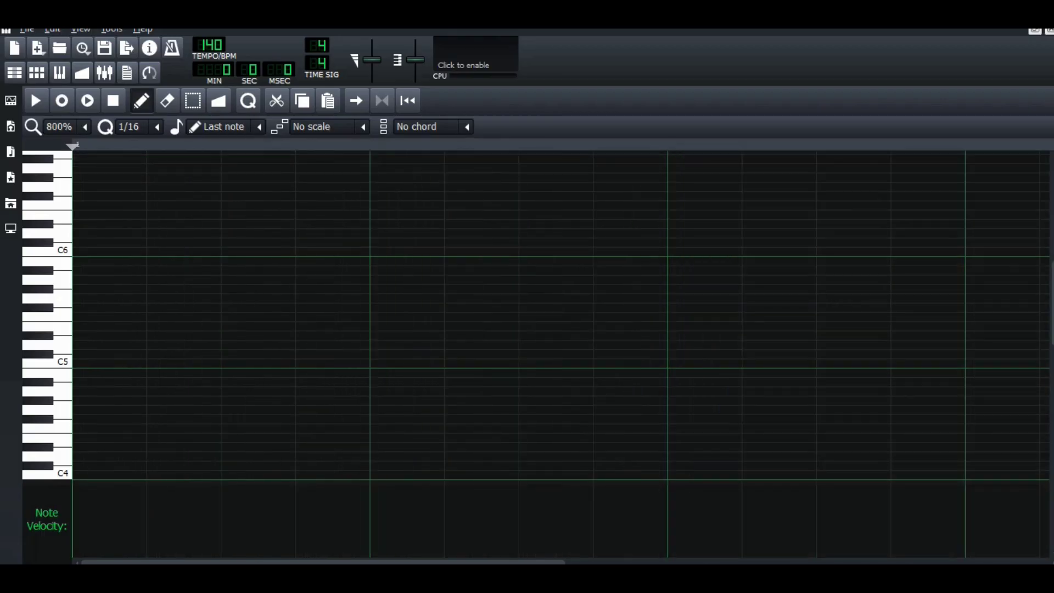
ctrl+scroll(560, 351, down, 4)
ctrl+scroll(560, 352, up, 2)
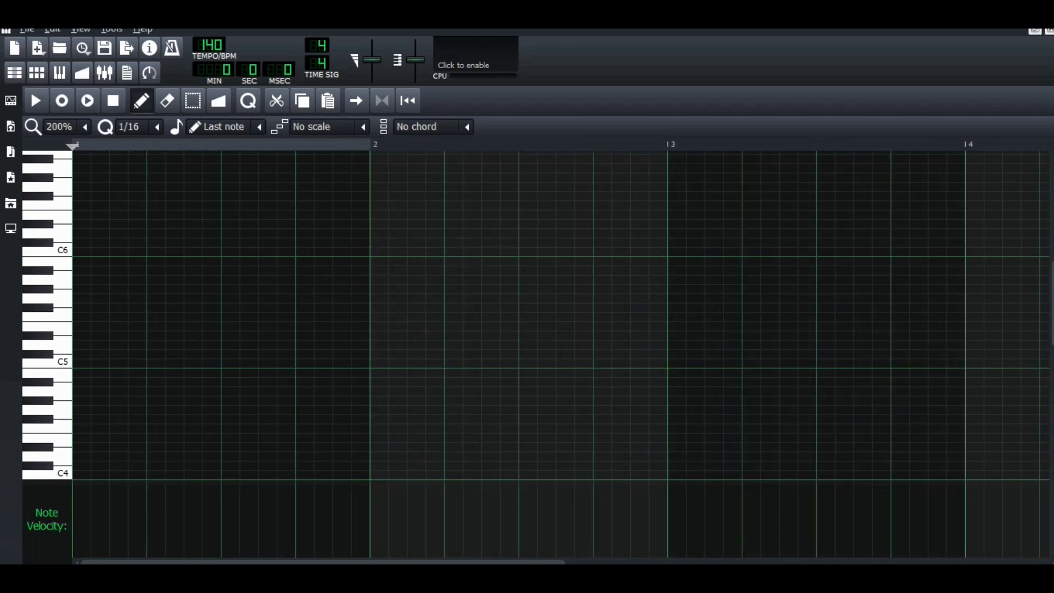
ctrl+scroll(560, 351, down, 1)
ctrl+scroll(560, 352, up, 2)
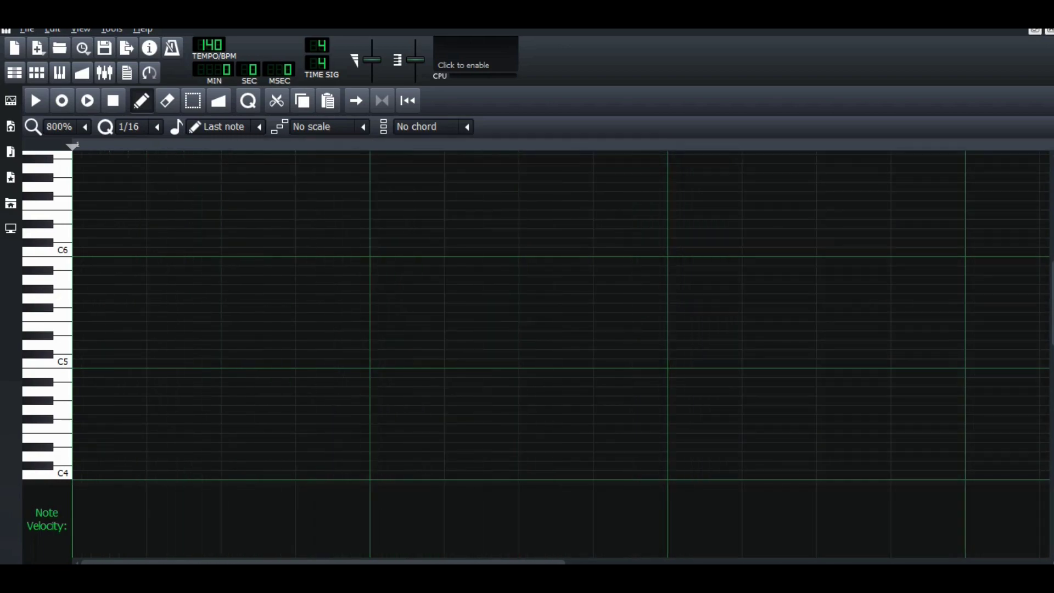
ctrl+scroll(560, 352, down, 3)
ctrl+scroll(560, 352, down, 2)
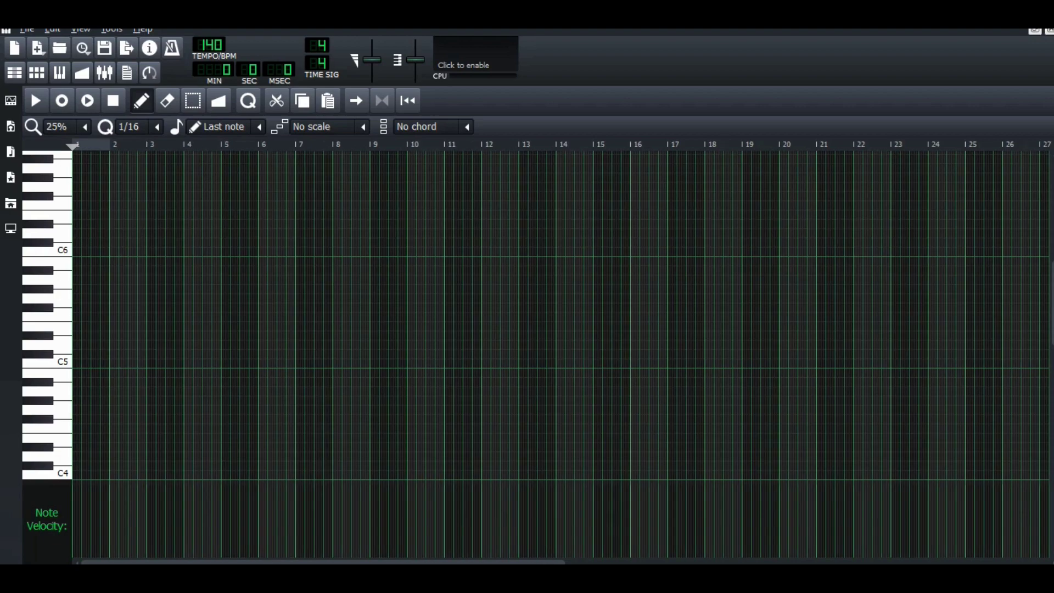
ctrl+scroll(560, 351, up, 3)
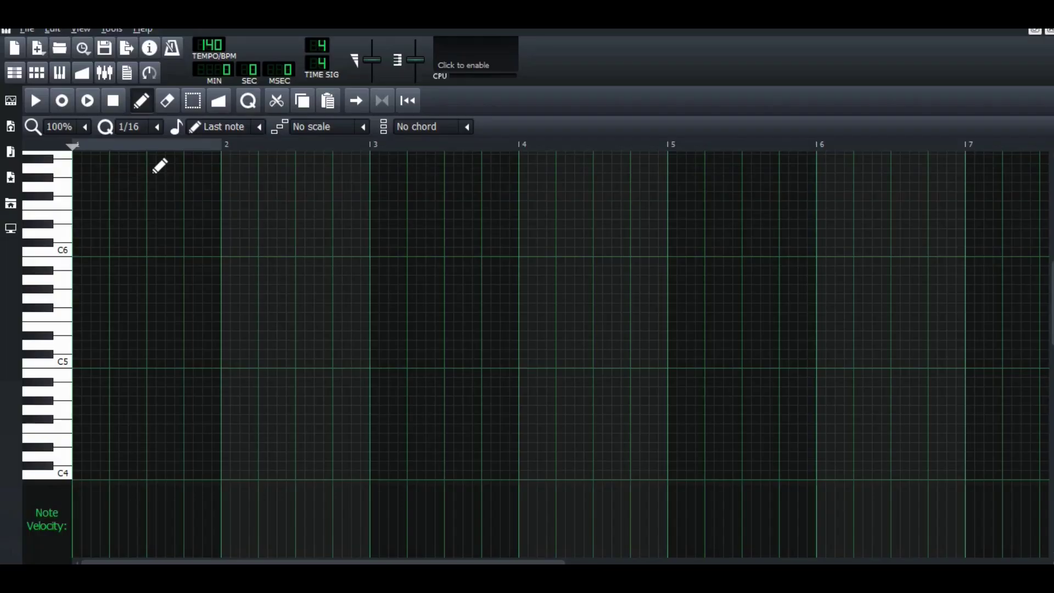
Set the Piano-Roll's note quantization to 1/12 for triplets.
click(135, 126)
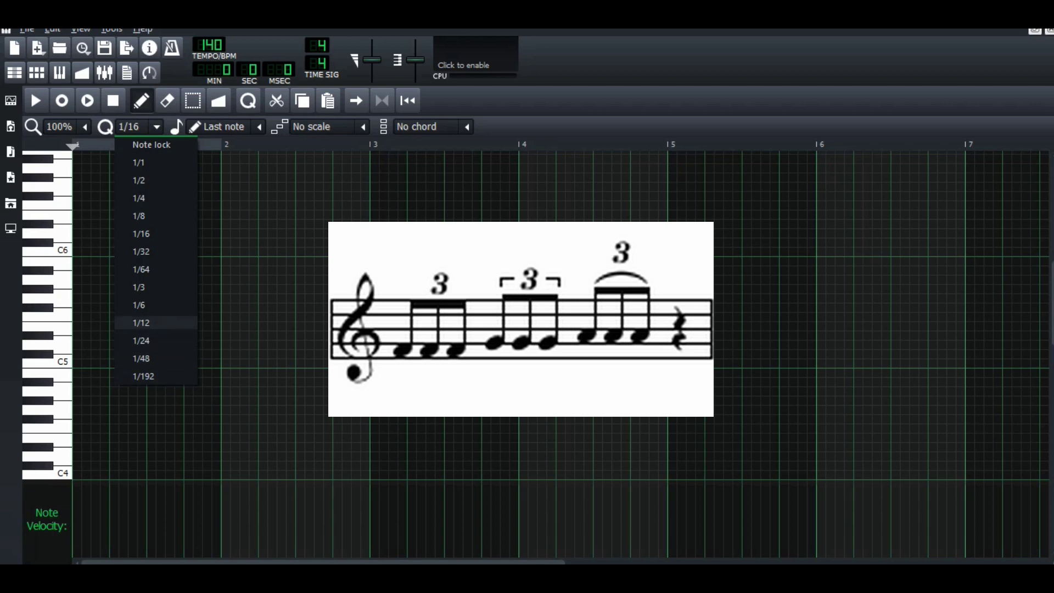
click(141, 323)
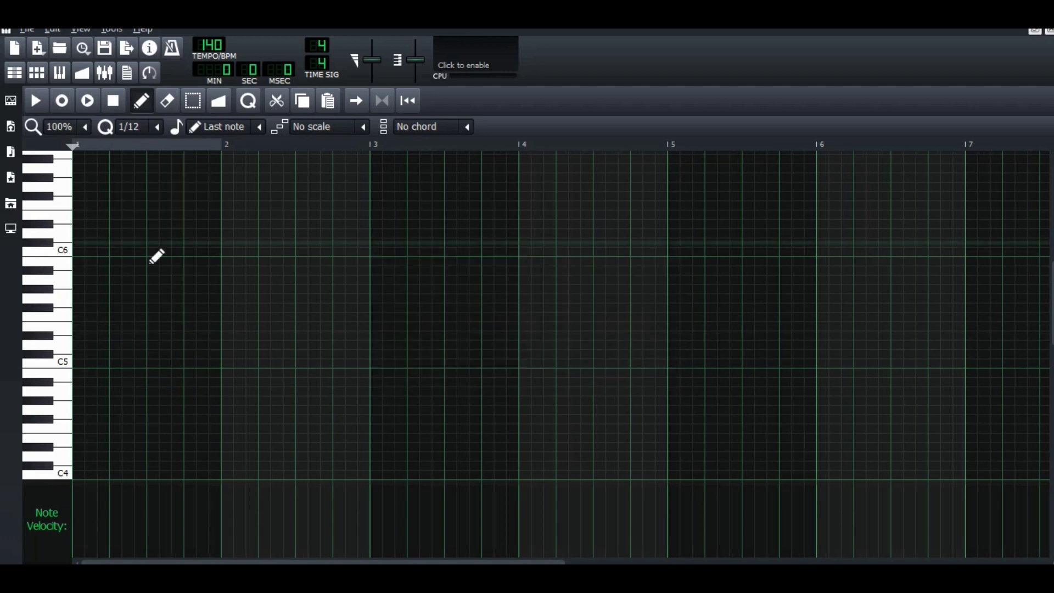
Try the 1/192 note quantization in the Piano-Roll.
click(137, 126)
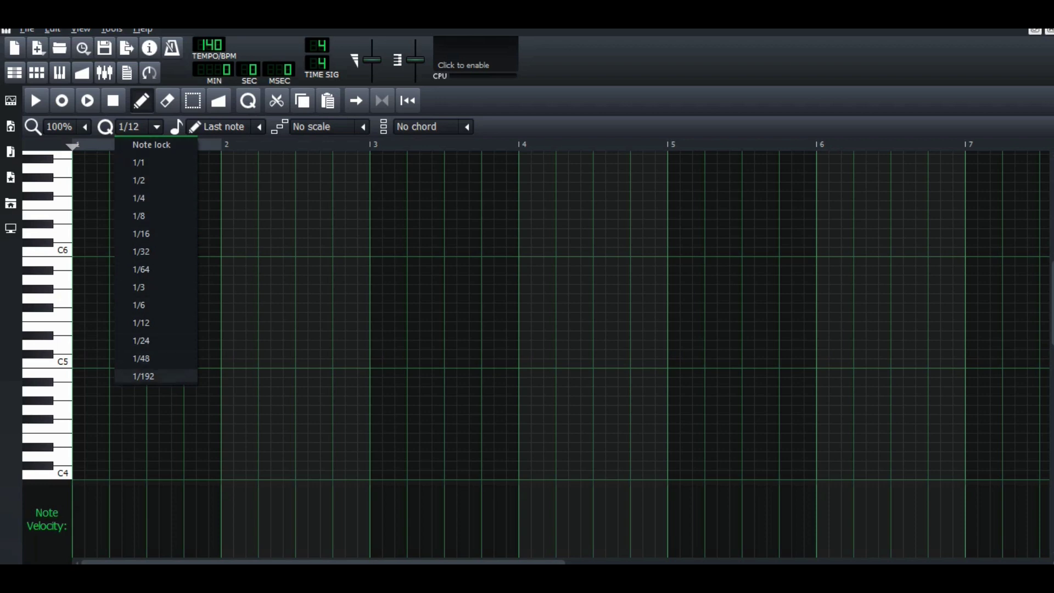
click(143, 376)
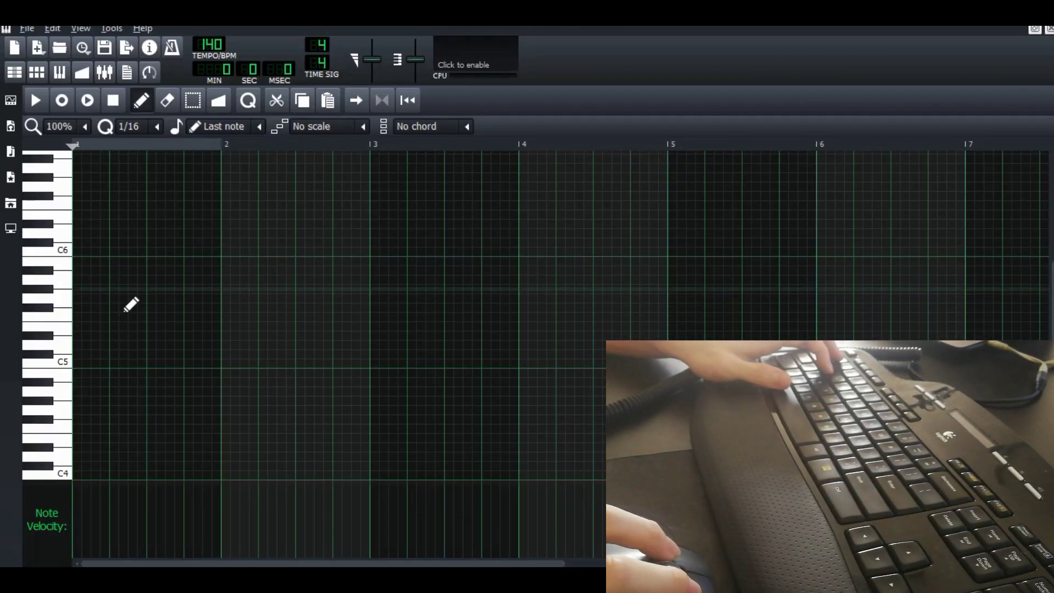
Draw three equally long stacked notes at F5, B5 and D#6, all starting at the beginning of bar 1.
click(95, 317)
click(94, 261)
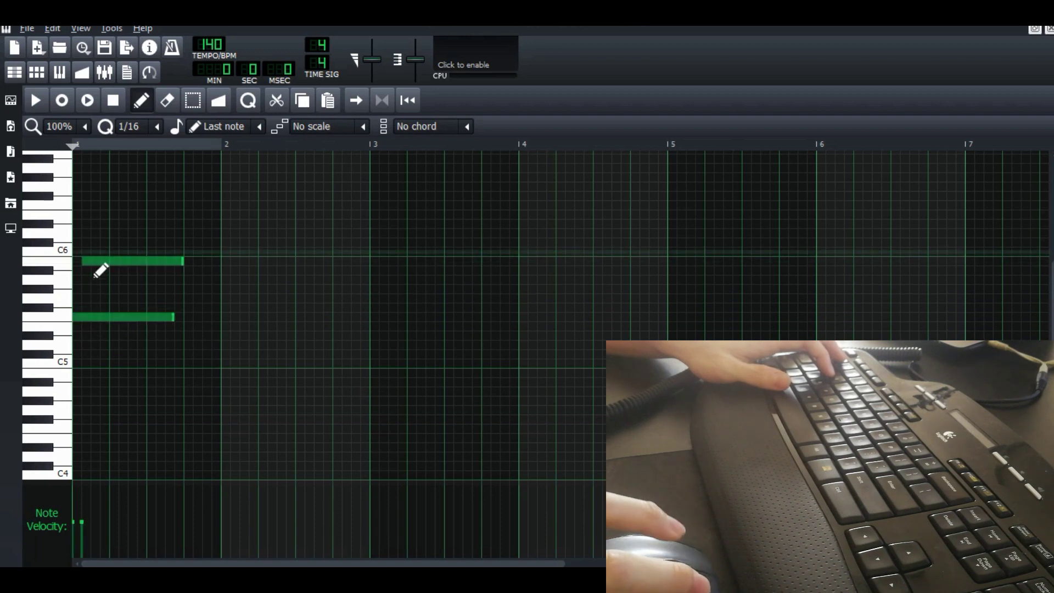
click(63, 269)
click(86, 224)
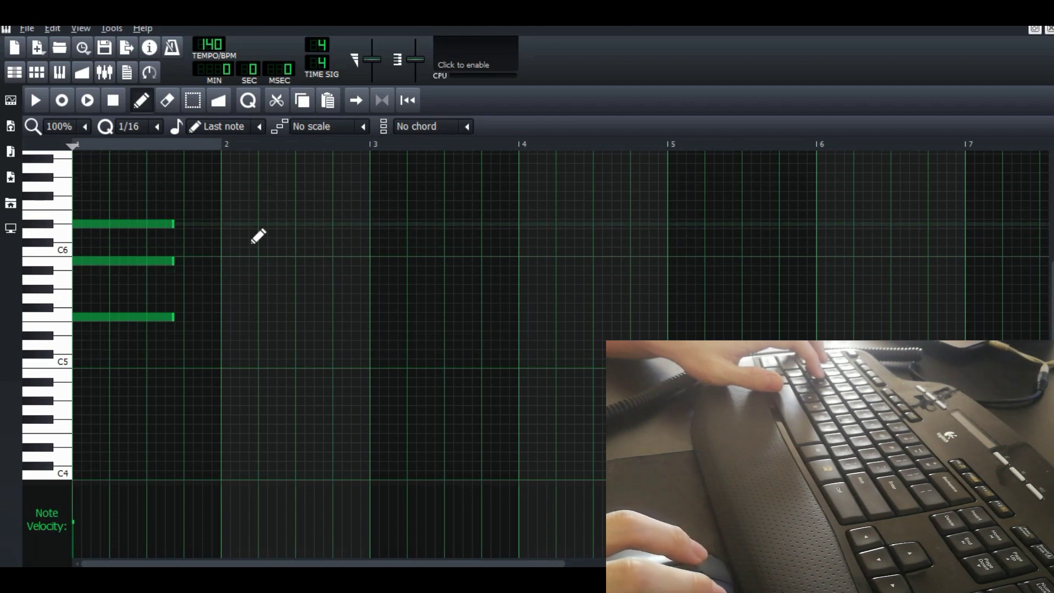
click(226, 224)
click(235, 261)
drag(235, 344, 240, 336)
right_click(245, 336)
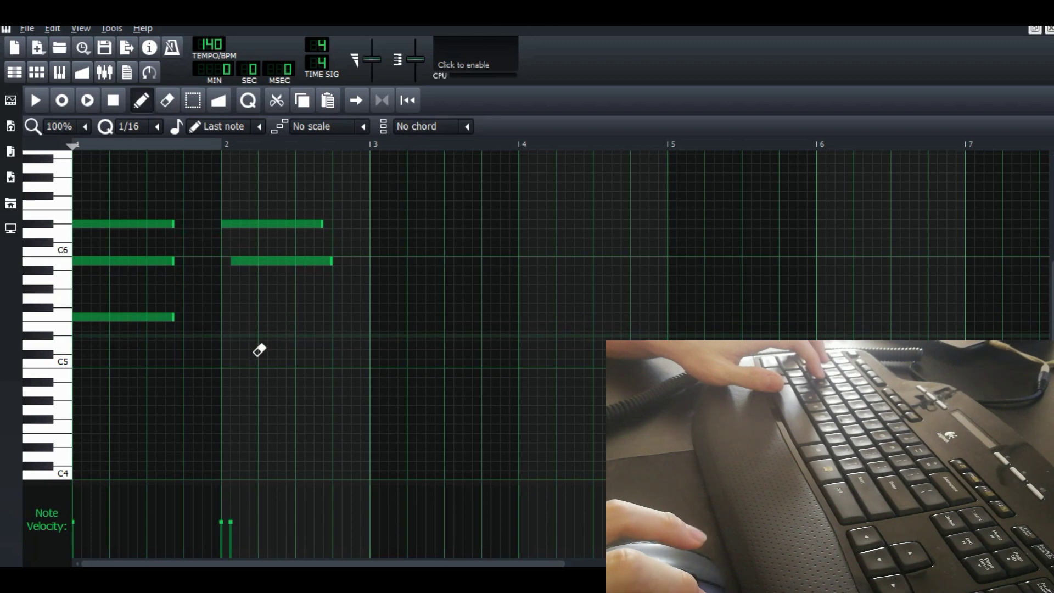
right_click(257, 261)
right_click(253, 224)
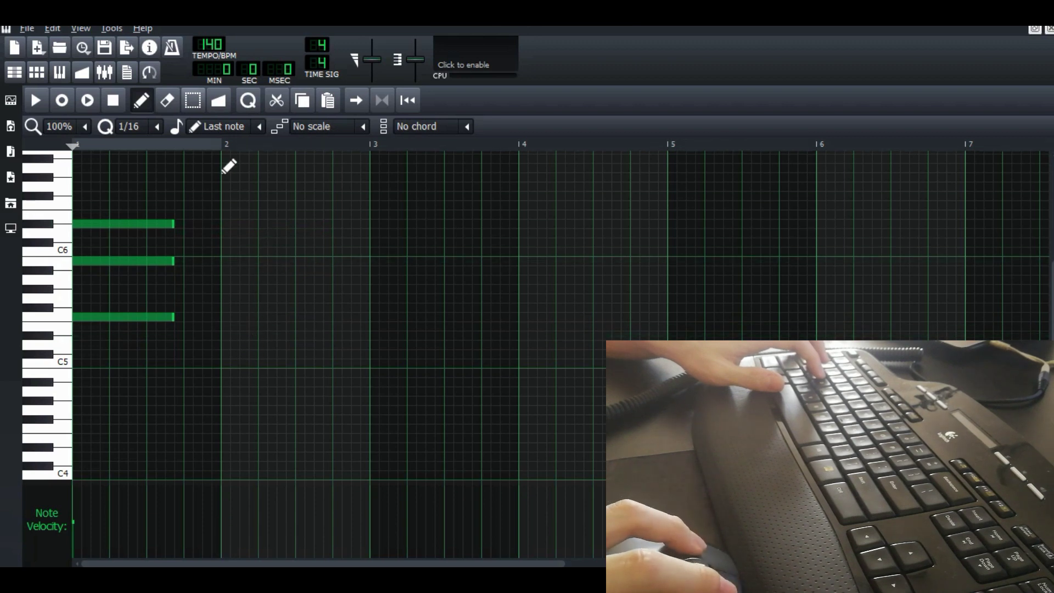
Try a box selection around the bar 1 notes.
key(shift+s)
drag(134, 429, 323, 235)
click(202, 166)
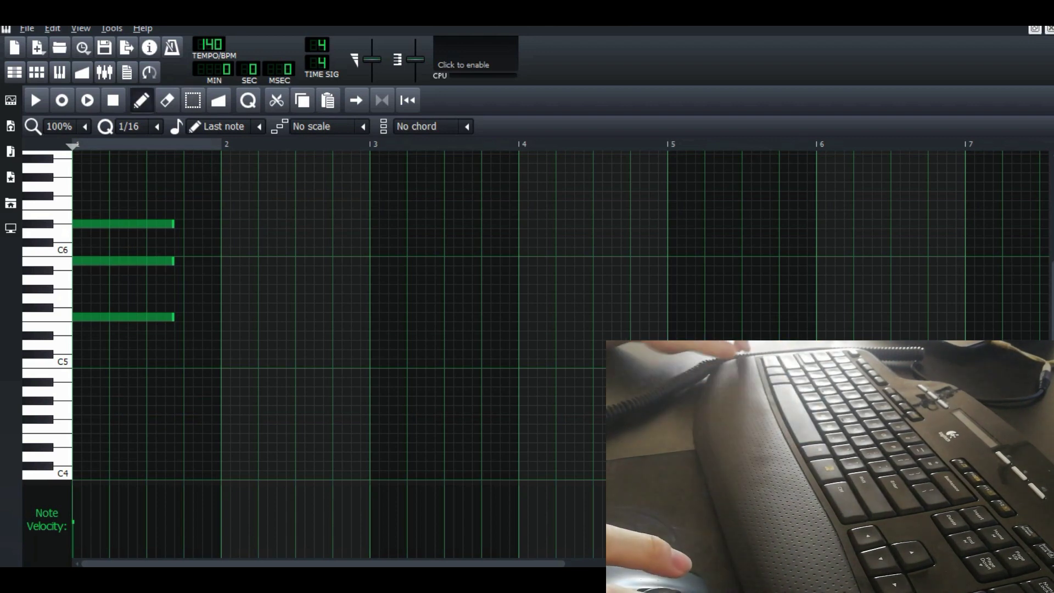
Select all notes and nudge them later in 1/16 increments until they start on the fourth beat of bar 1.
key(ctrl+a)
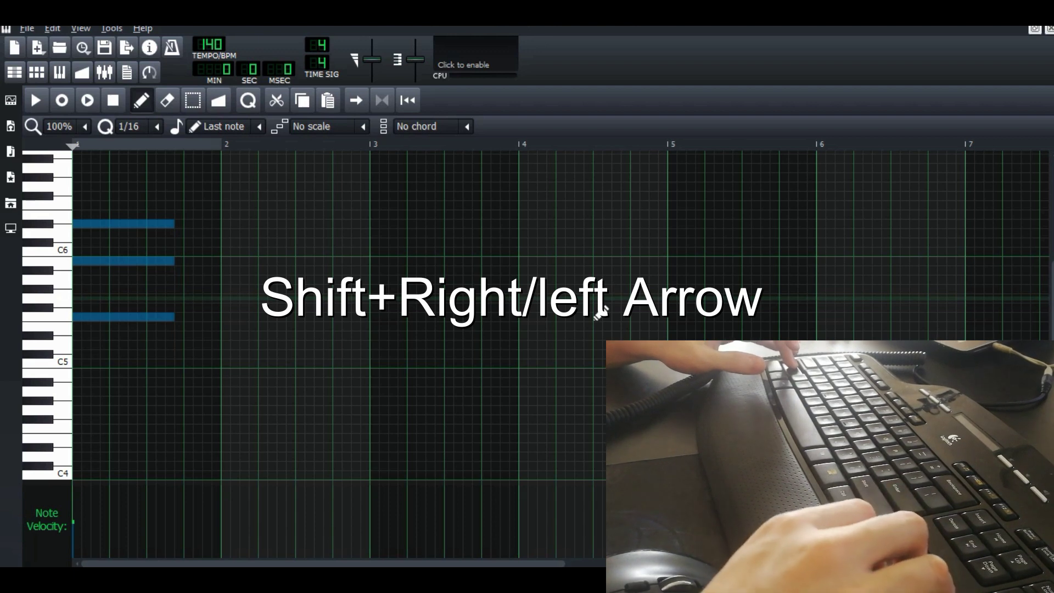
key(shift+Right)
key(shift+Right)
key(shift+Right)
key(shift+Right)
key(shift+Right)
key(shift+Right)
key(shift+Right)
key(shift+Right)
key(shift+Right)
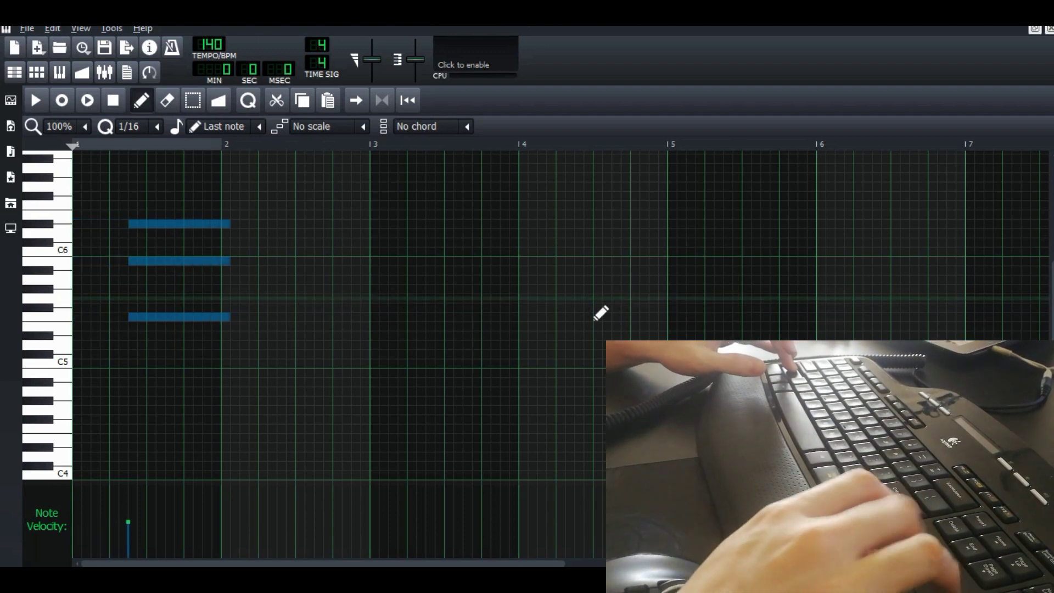
key(shift+Right)
key(shift+Right)
key(shift+Right)
key(shift+Right)
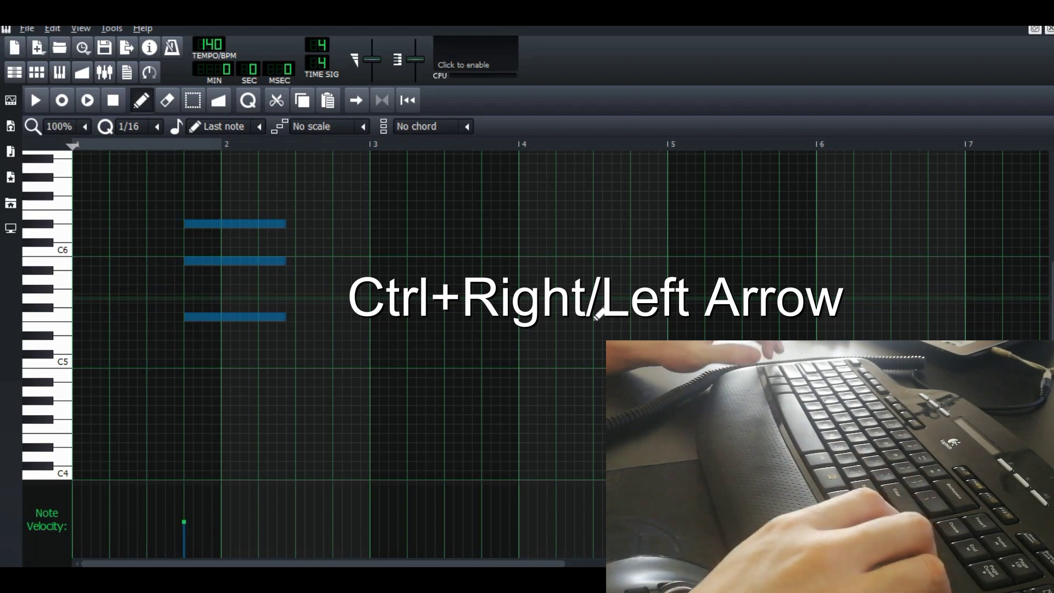
Move the selected notes three bars later and bring them back to the fourth beat of bar 1.
key(ctrl+Right)
key(ctrl+Right)
key(ctrl+Right)
key(ctrl+Right)
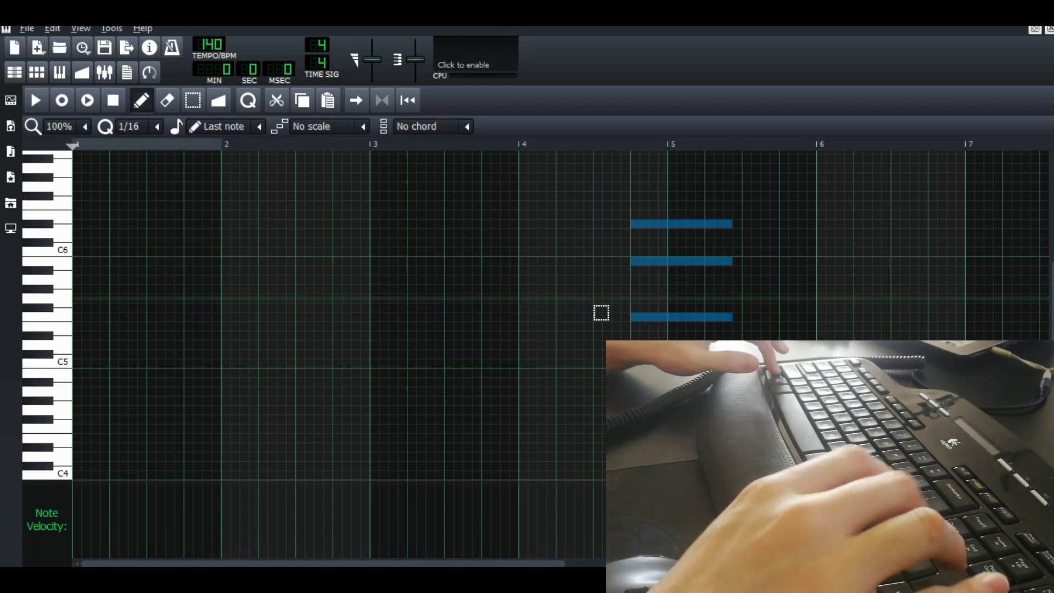
key(ctrl+Left)
key(ctrl+Left)
key(ctrl+Left)
key(ctrl+Left)
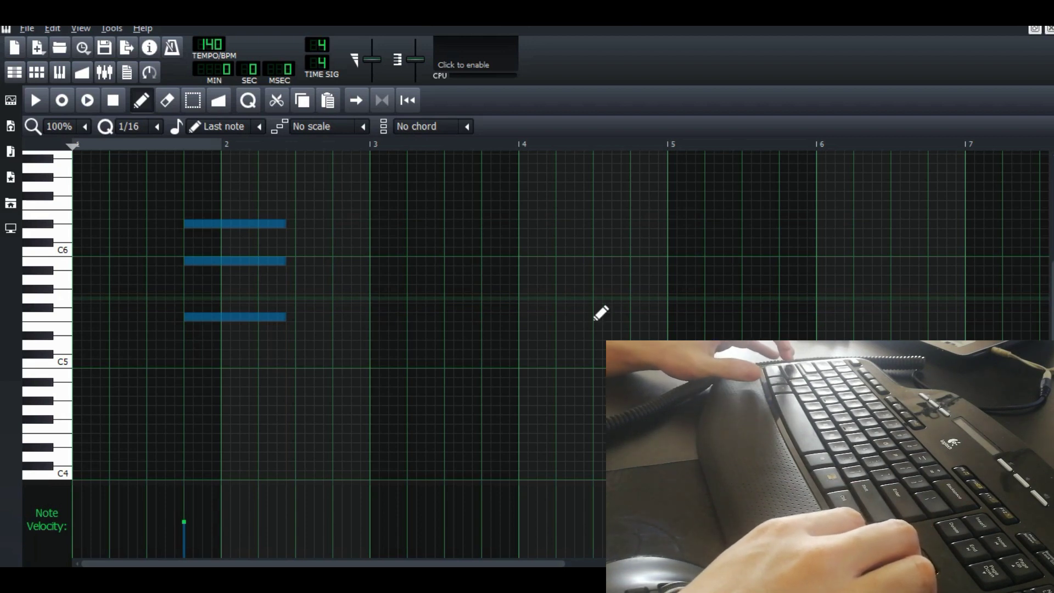
Transpose the selected notes up by semitones and back down to their original pitches.
key(shift+Up)
key(shift+Up)
key(shift+Up)
key(shift+Up)
key(shift+Down)
key(shift+Down)
key(shift+Down)
key(shift+Down)
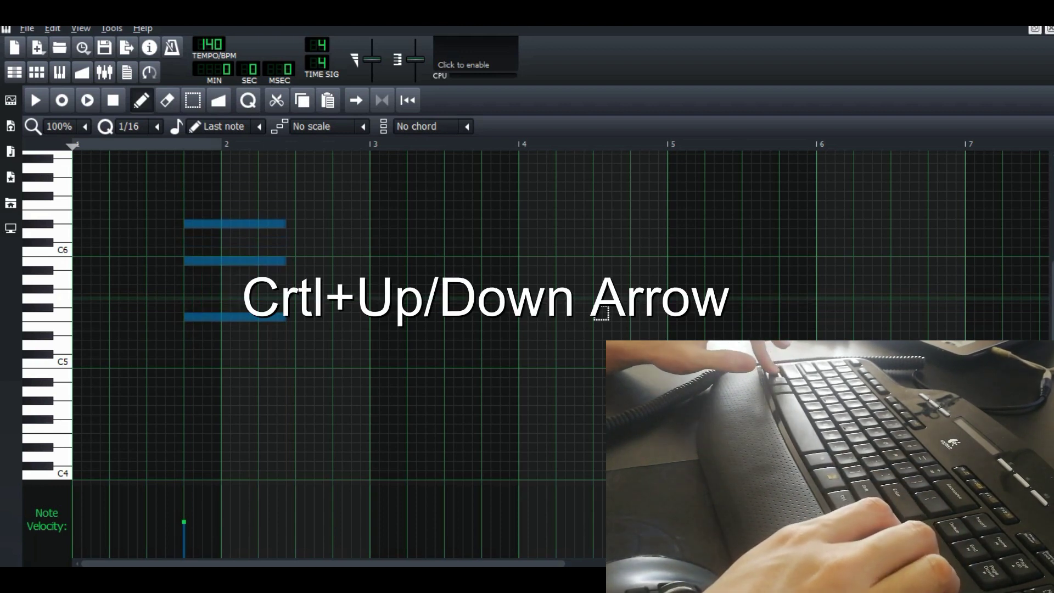
Transpose the selected notes up an octave and back down, twice.
key(ctrl+Up)
key(ctrl+Down)
key(ctrl+Up)
key(ctrl+Down)
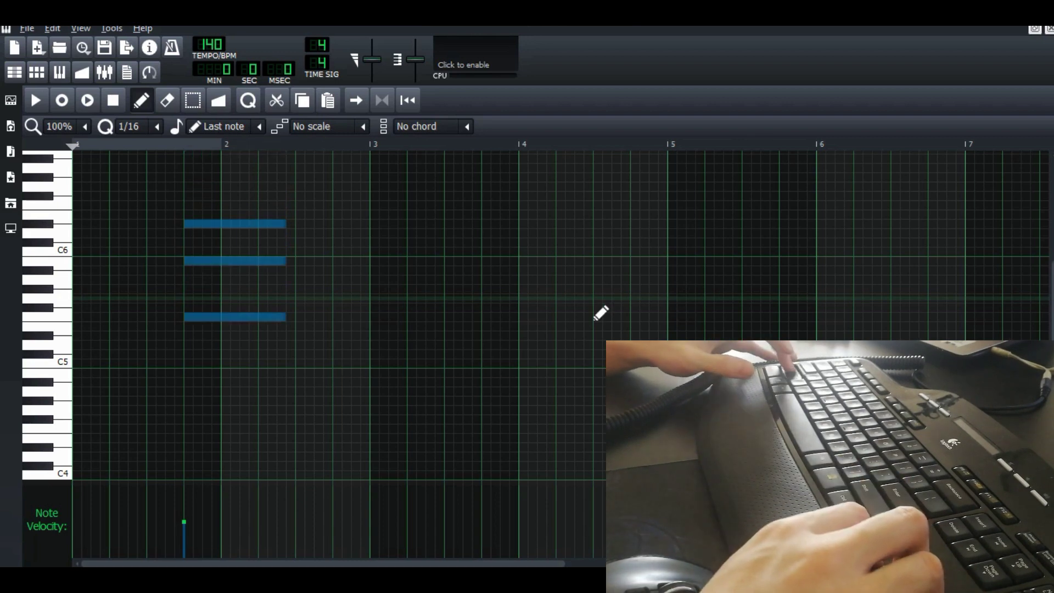
Nudge the selected notes back to the start of bar 1 and deselect them.
key(shift+Left)
key(shift+Left)
key(shift+Left)
key(shift+Left)
key(shift+Left)
key(shift+Left)
key(shift+Left)
key(shift+Left)
key(shift+Left)
key(shift+Left)
key(shift+Left)
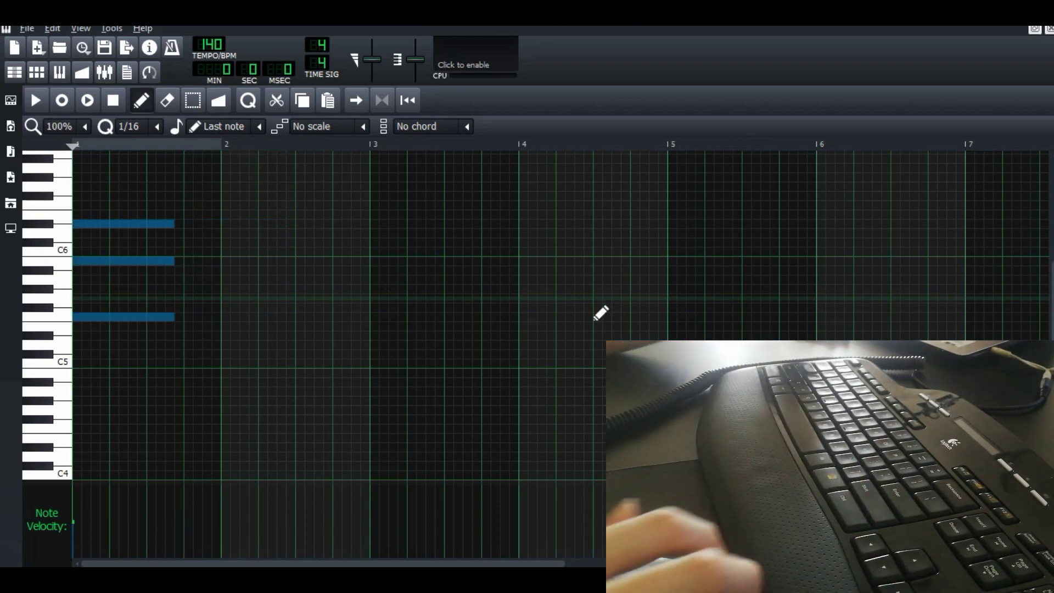
click(601, 313)
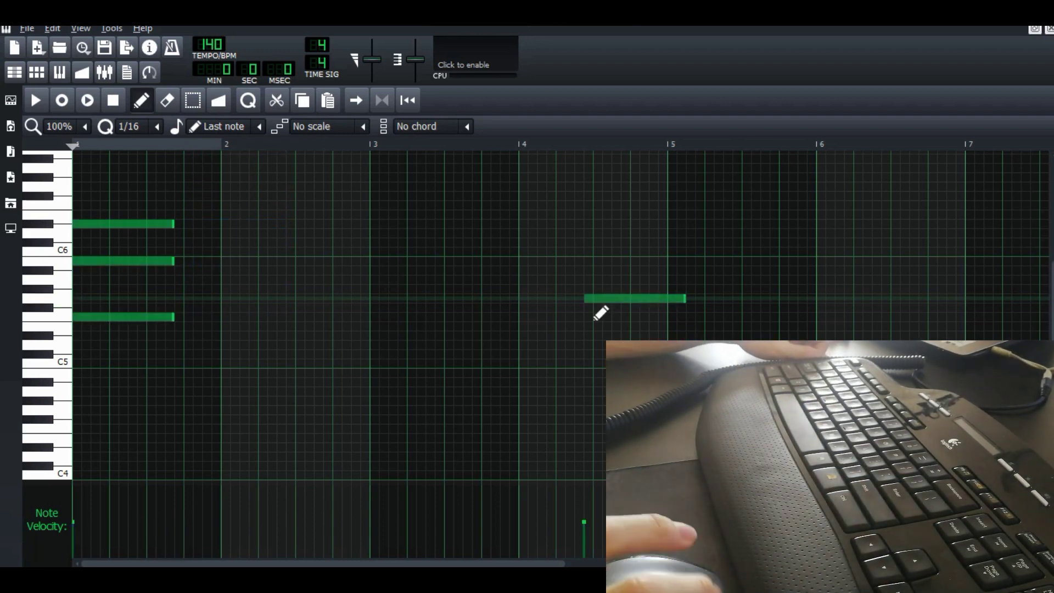
right_click(601, 313)
Select all the notes, copy them and paste the copy at the start of bar 1.
key(ctrl+a)
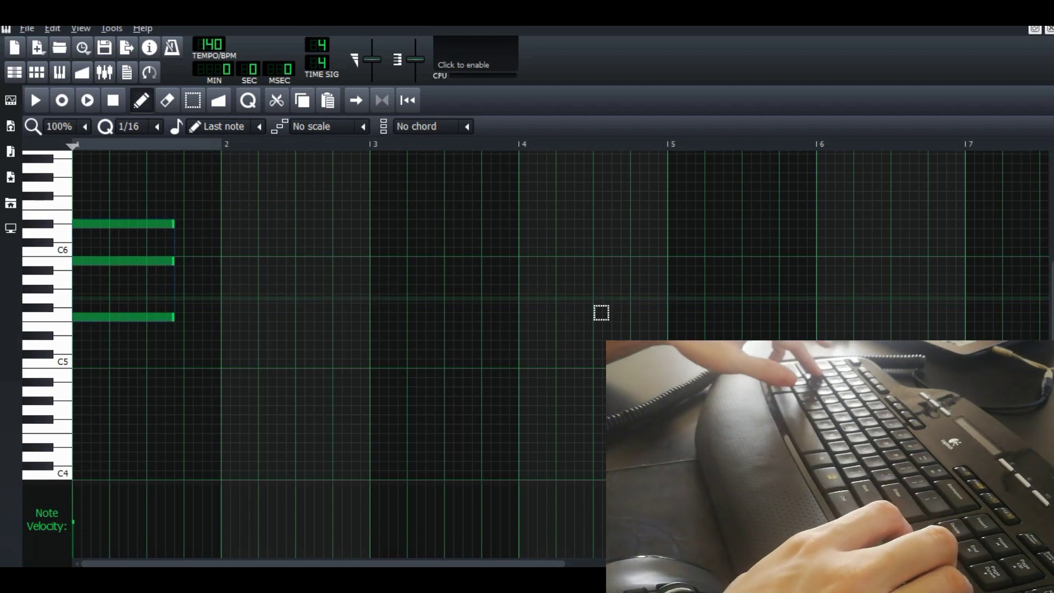
key(ctrl+a)
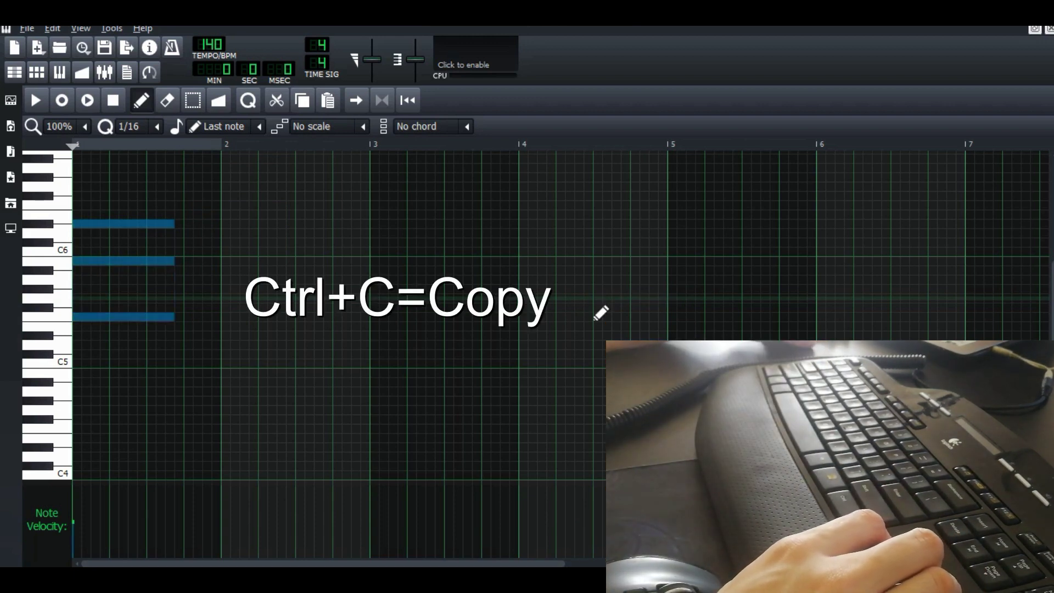
key(ctrl+c)
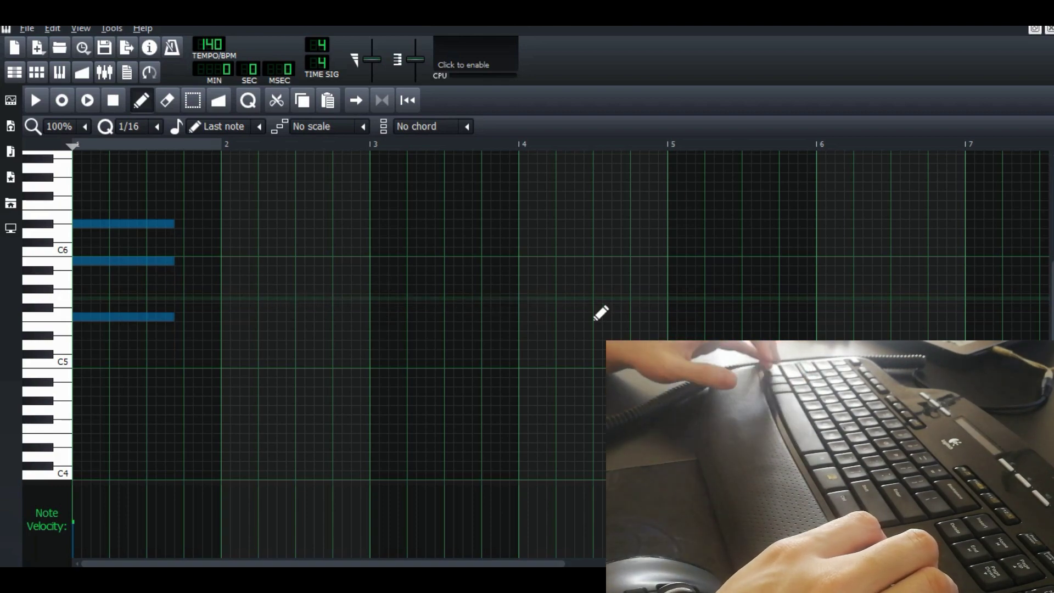
key(ctrl+v)
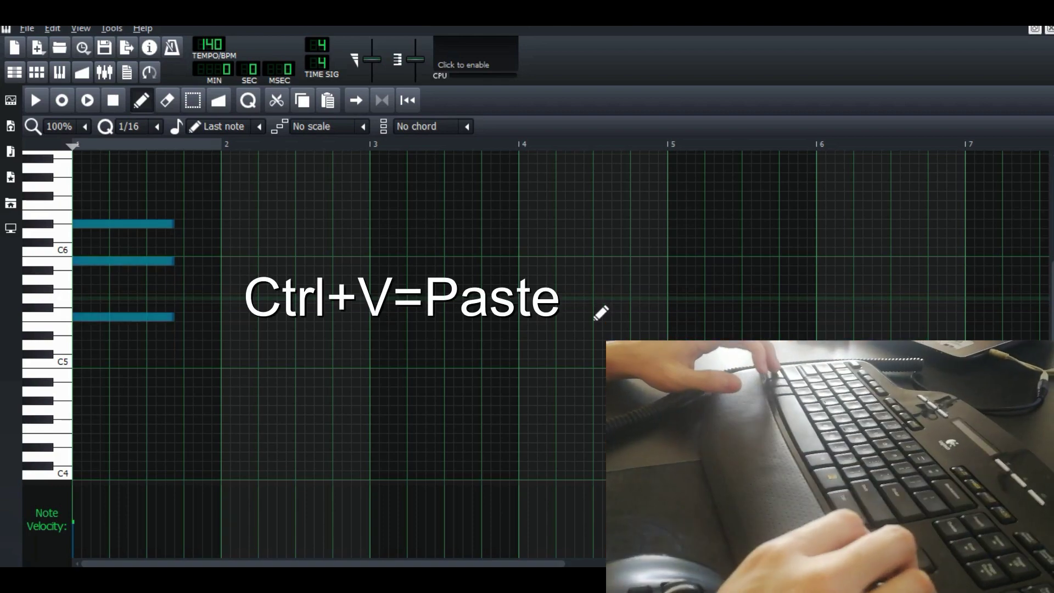
key(ctrl+v)
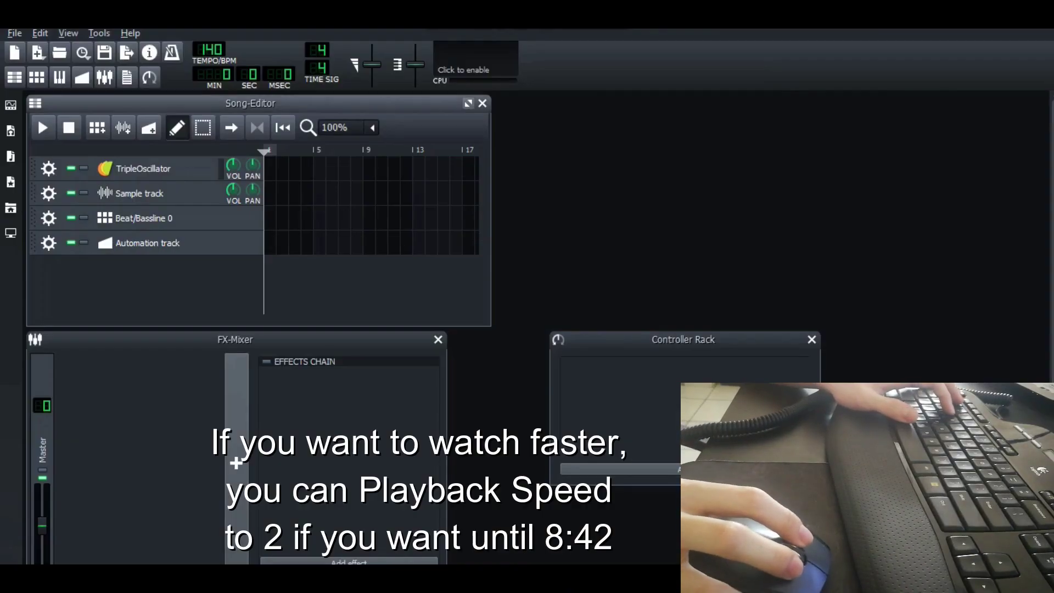
Maximize the Song-Editor and add the Soft Piano 1 preset from the ZynAddSubFX SynthPiano folder as a new track.
click(468, 103)
click(11, 181)
double_click(91, 294)
scroll(91, 319, down, 4)
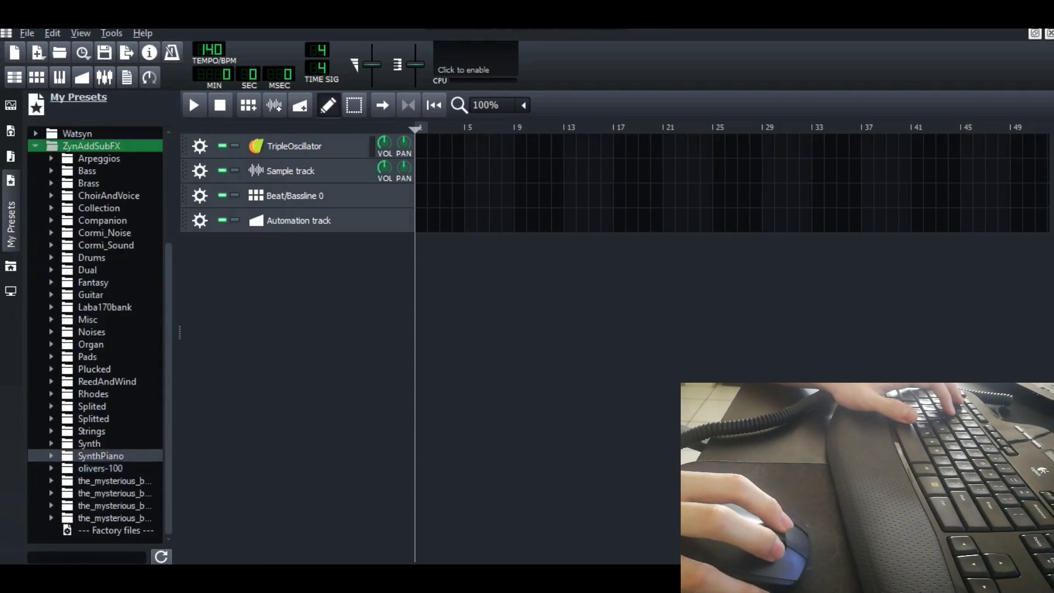
double_click(100, 456)
scroll(101, 444, down, 6)
double_click(121, 258)
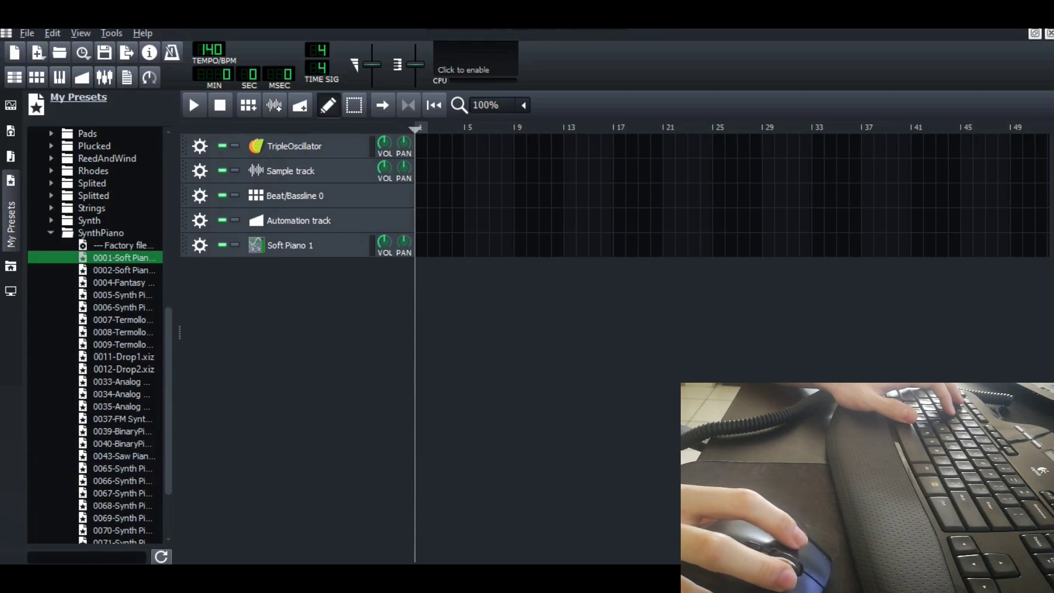
Open a Soft Piano 1 pattern at bar 1 in a maximized Piano-Roll and draw quarter notes C5 and G5 at its start.
double_click(423, 246)
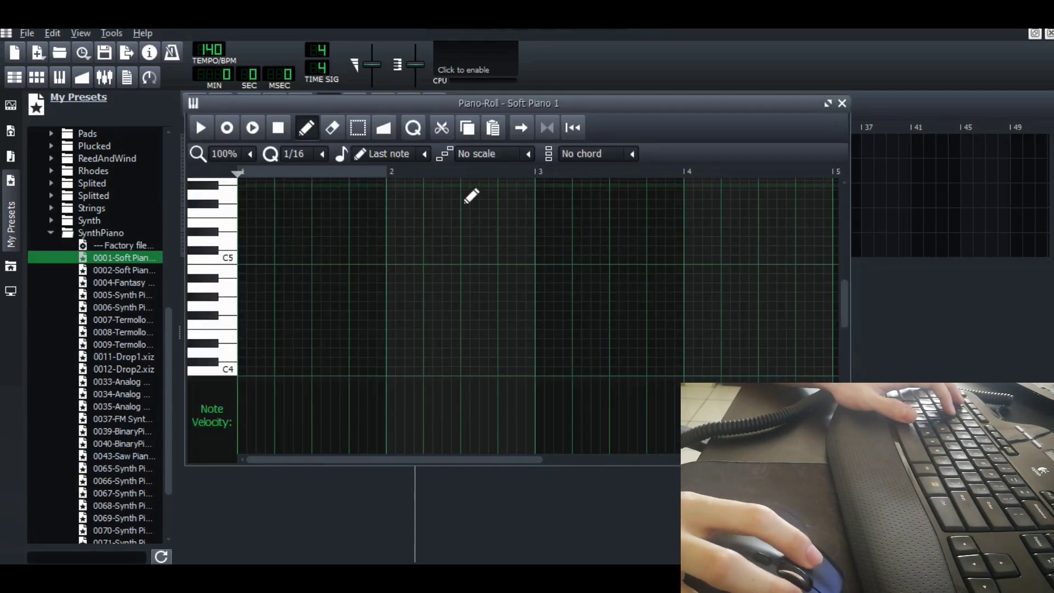
click(829, 104)
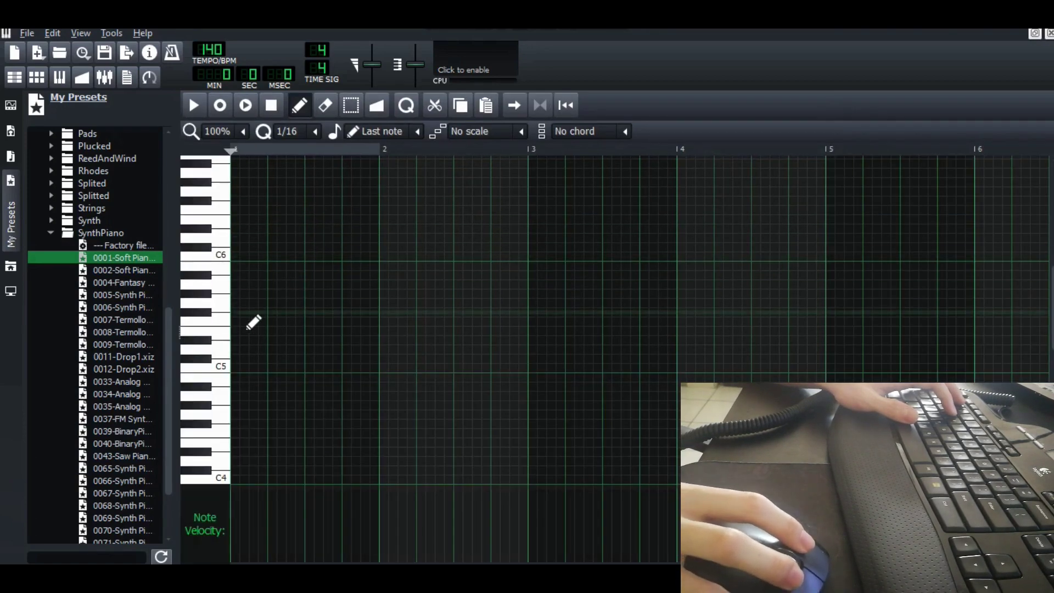
mouse_move(242, 256)
mouse_down()
mouse_move(240, 247)
mouse_move(233, 395)
mouse_move(232, 367)
mouse_up()
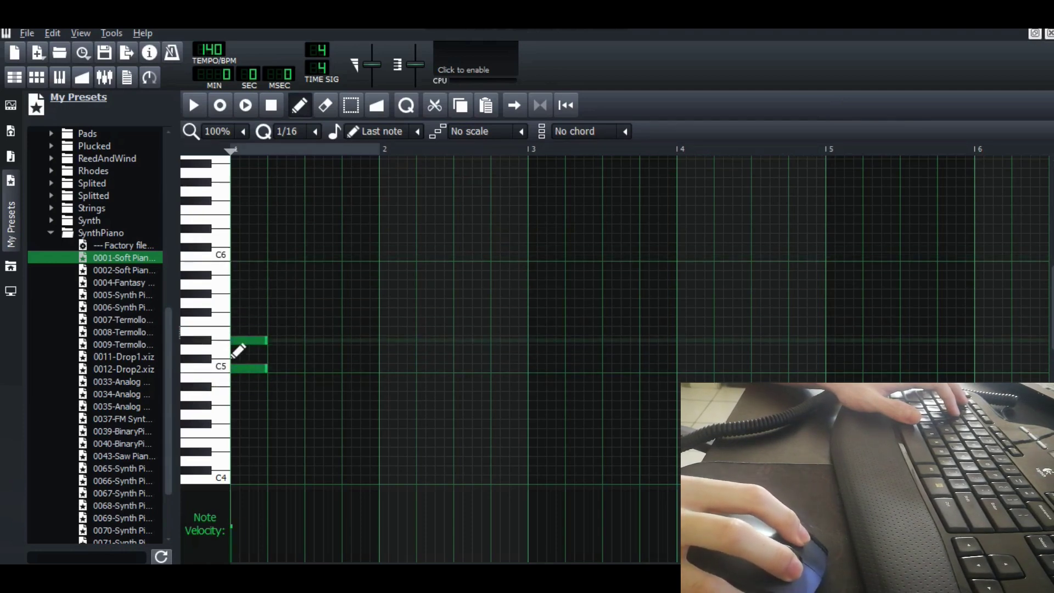
drag(255, 345, 261, 304)
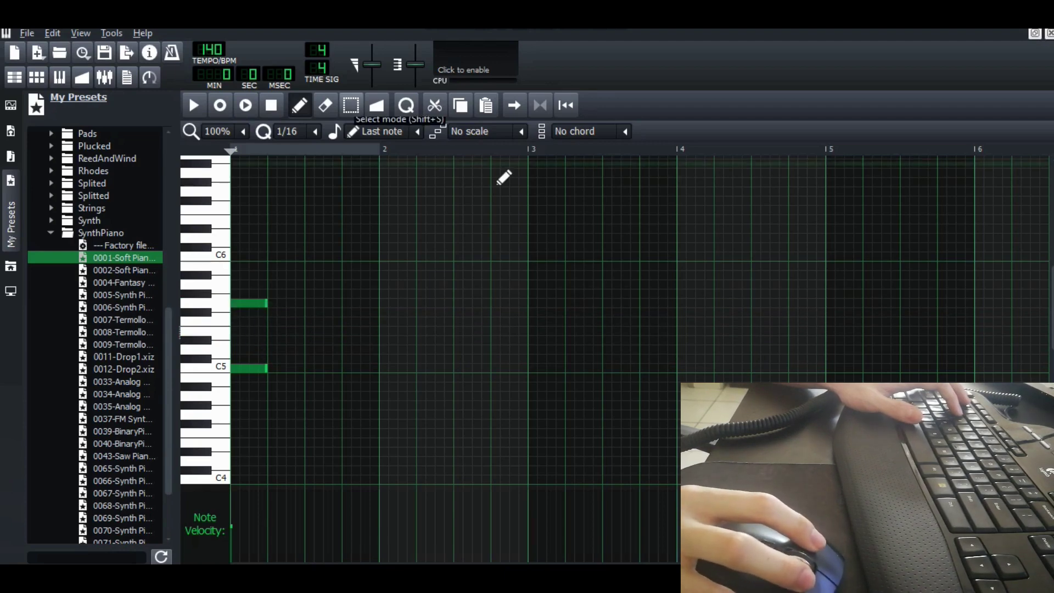
Box-select the two bar 1 notes and place copies of them at the start of bars 2, 3 and 4.
key(shift+s)
drag(340, 262, 233, 371)
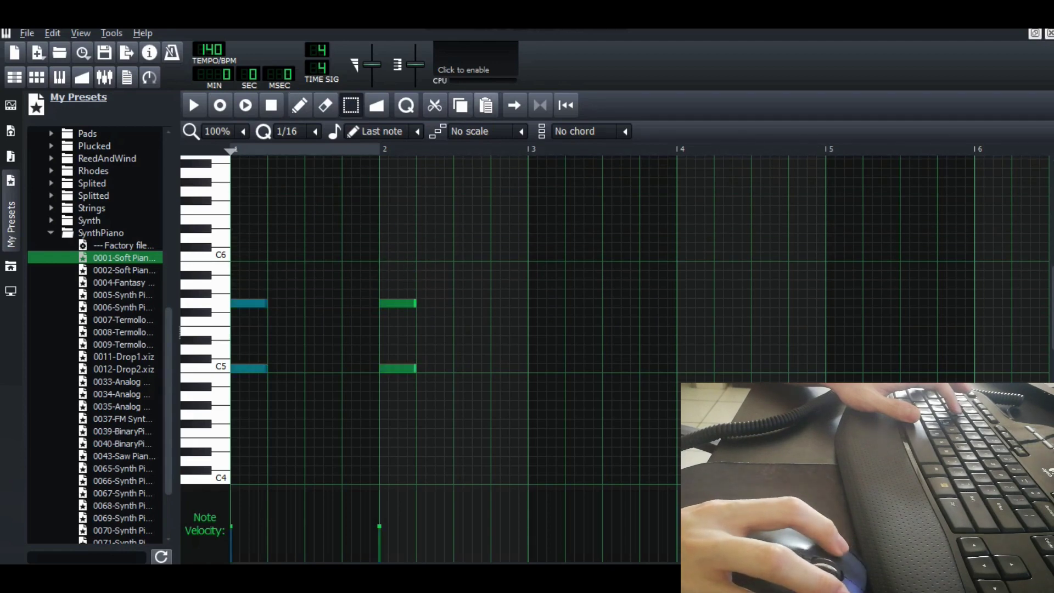
key(ctrl+v)
key(ctrl+Left)
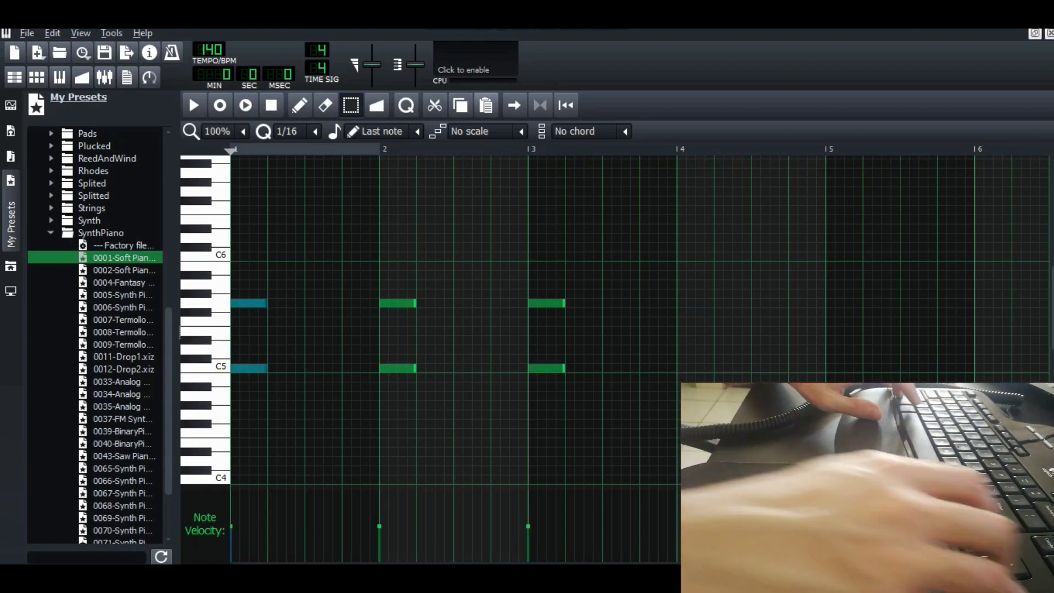
key(ctrl+v)
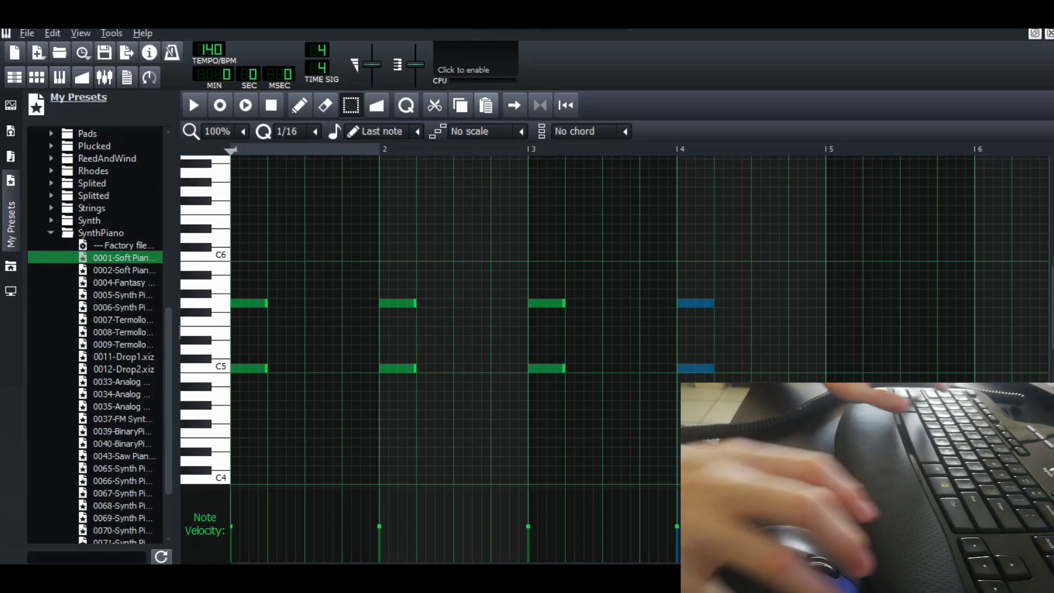
Select the note pair in bar 2 and move it down seven semitones to F4 and C5.
drag(436, 423, 384, 287)
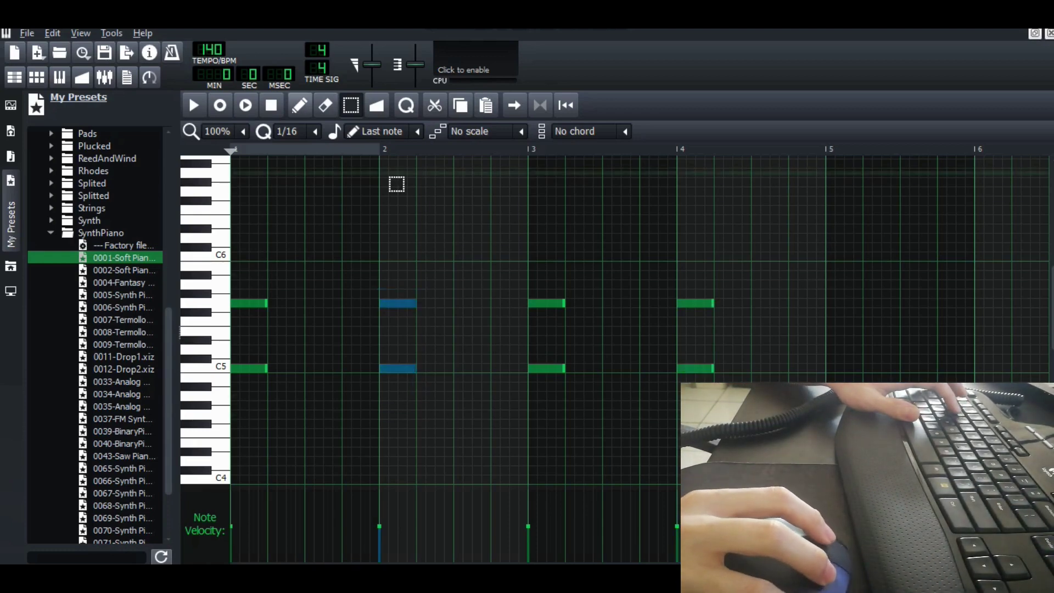
key(shift+d)
drag(417, 383, 417, 447)
Select the note pair in bar 4 and move it down five semitones to G4 and D5.
key(shift+s)
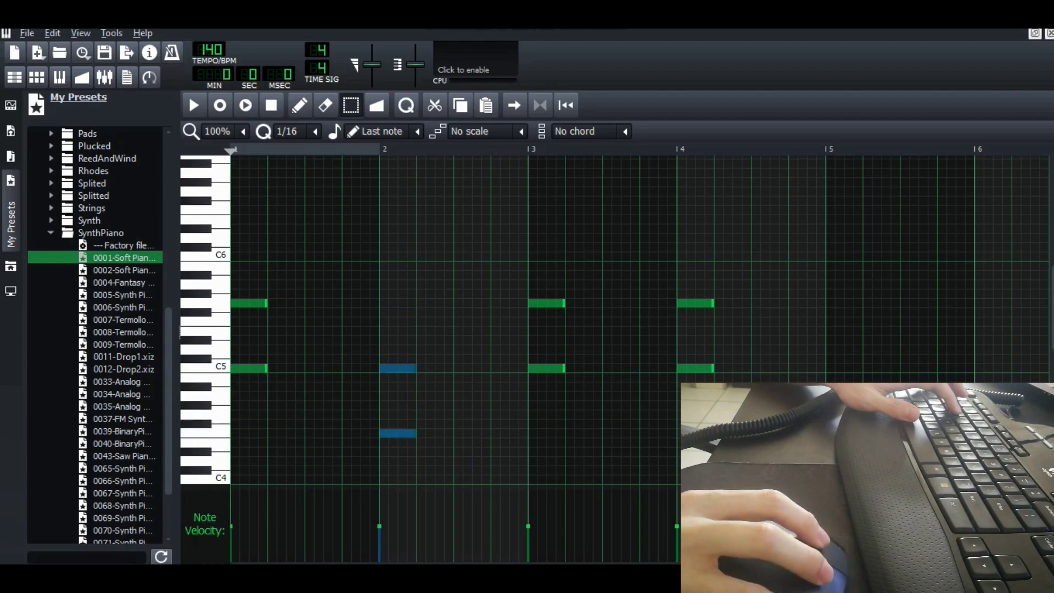
drag(681, 302, 701, 418)
key(shift+d)
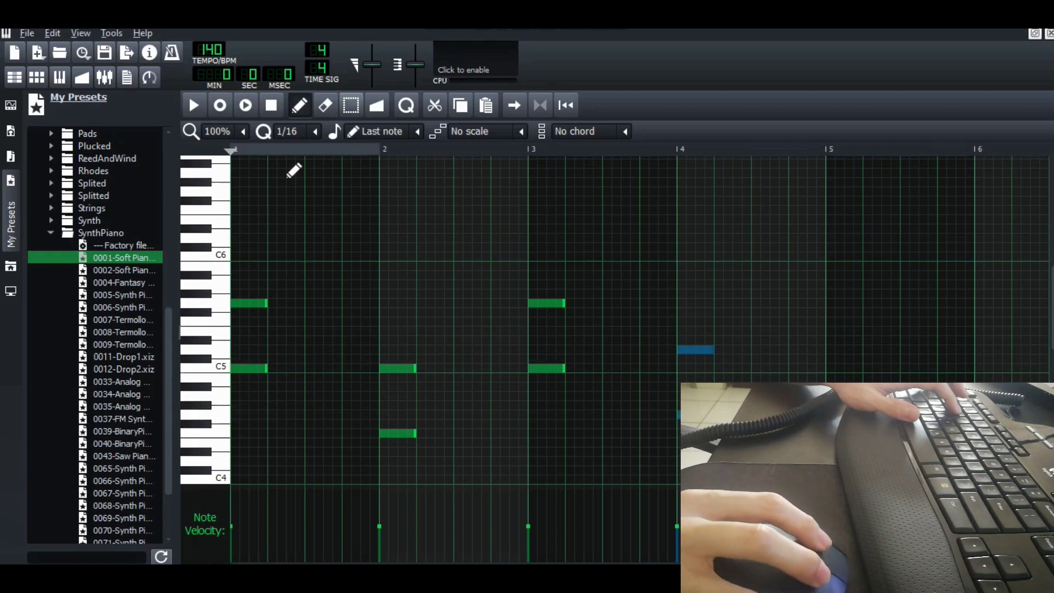
Select the note pair in bar 1 and move it down three semitones to A4 and E5.
key(shift+s)
mouse_move(294, 170)
mouse_down()
mouse_move(316, 245)
mouse_move(258, 365)
mouse_move(259, 397)
mouse_up()
key(shift+d)
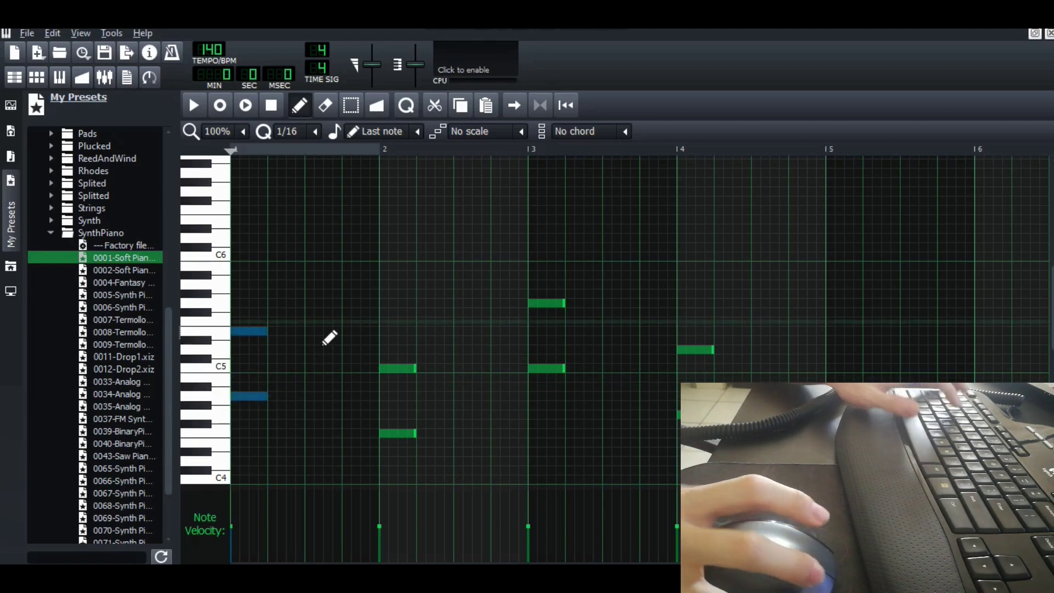
Select all the notes and lengthen them together so each chord fills its whole bar.
key(ctrl+a)
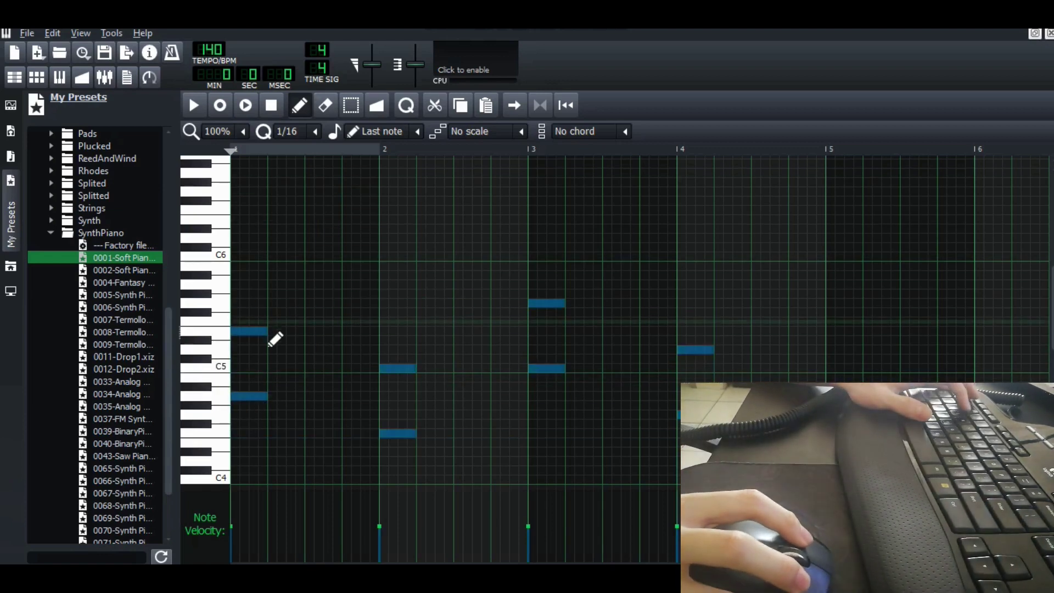
drag(276, 340, 367, 362)
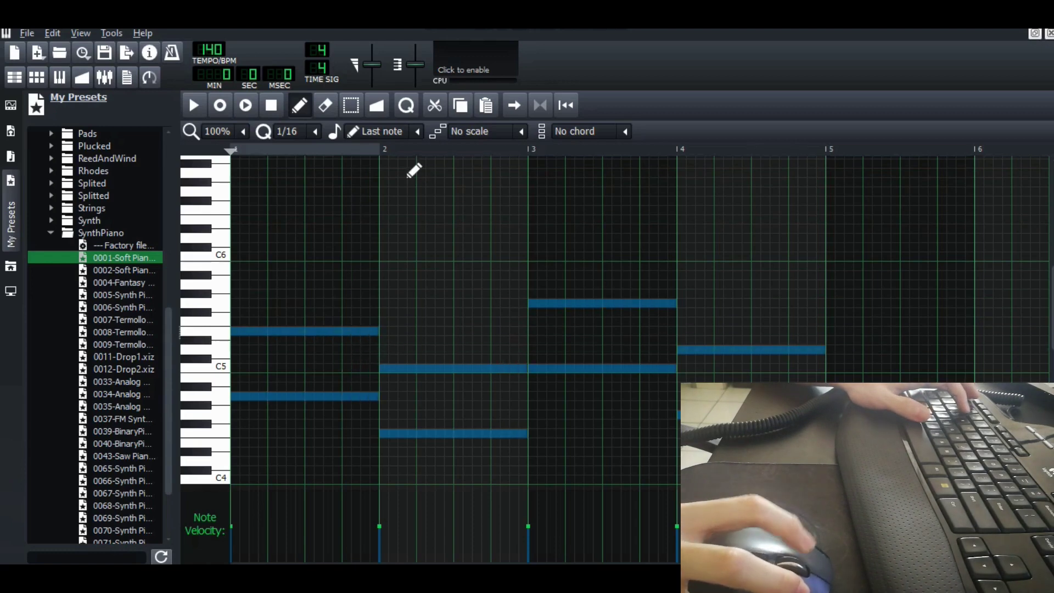
Add a bar 1 melody above the chords: a three-beat C6 followed by a one-beat D6 on beat 4.
click(432, 192)
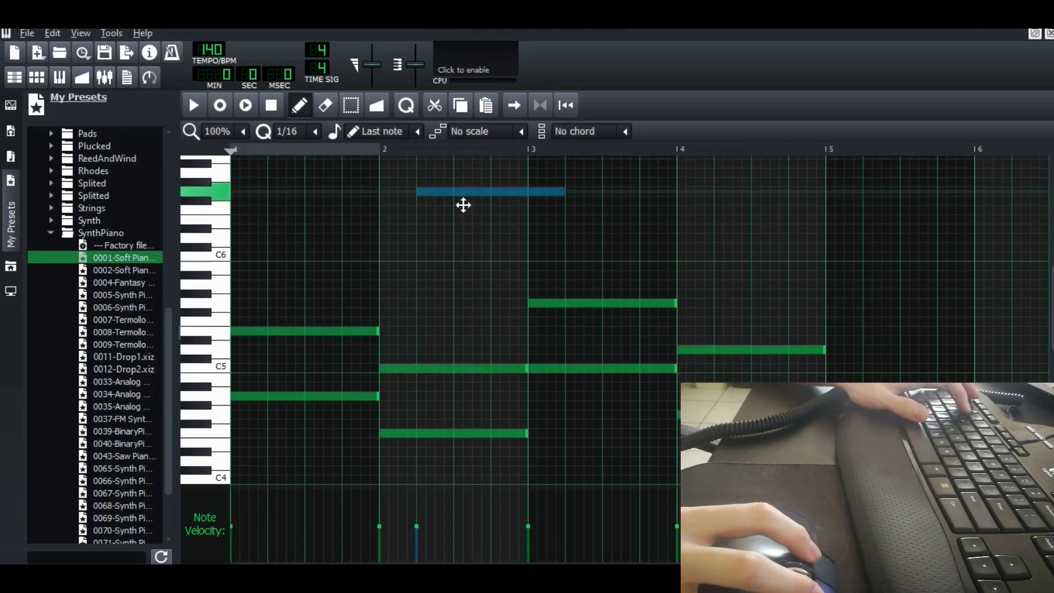
drag(464, 204, 273, 272)
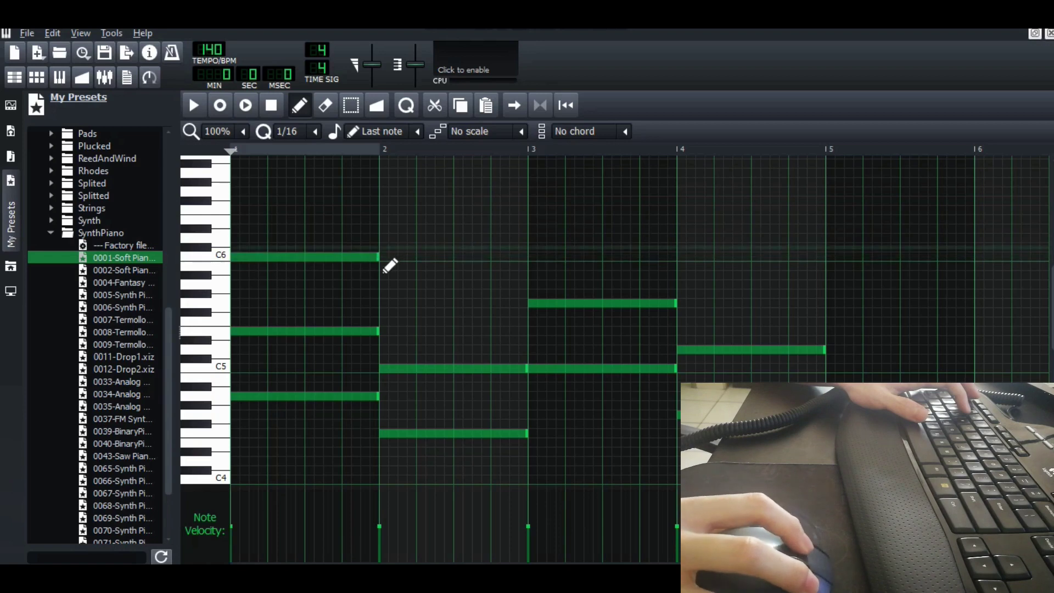
drag(389, 264, 348, 275)
click(363, 256)
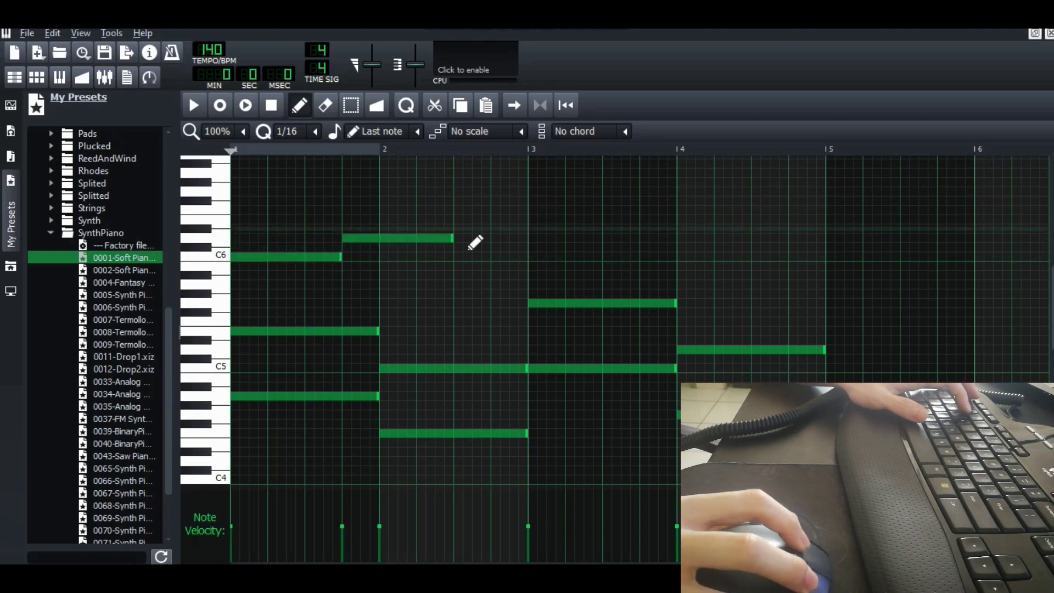
drag(457, 246, 388, 261)
Add one-beat melody notes on beats 1 and 3: E6 and G6 in bar 2, A6 and C7 in bar 3, B6 and G6 in bar 4.
click(393, 221)
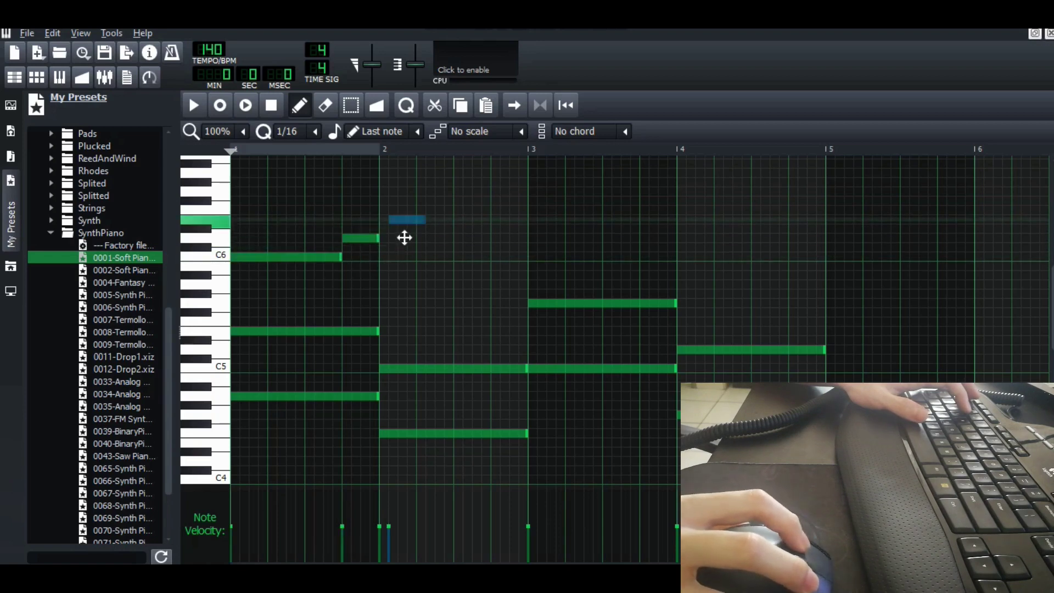
scroll(477, 245, up, 3)
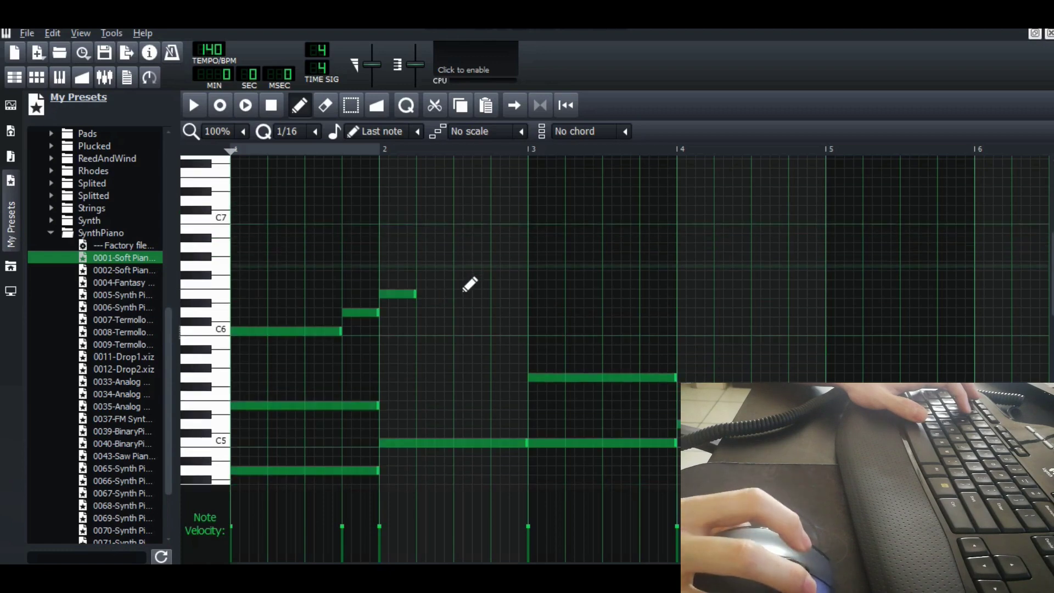
click(470, 268)
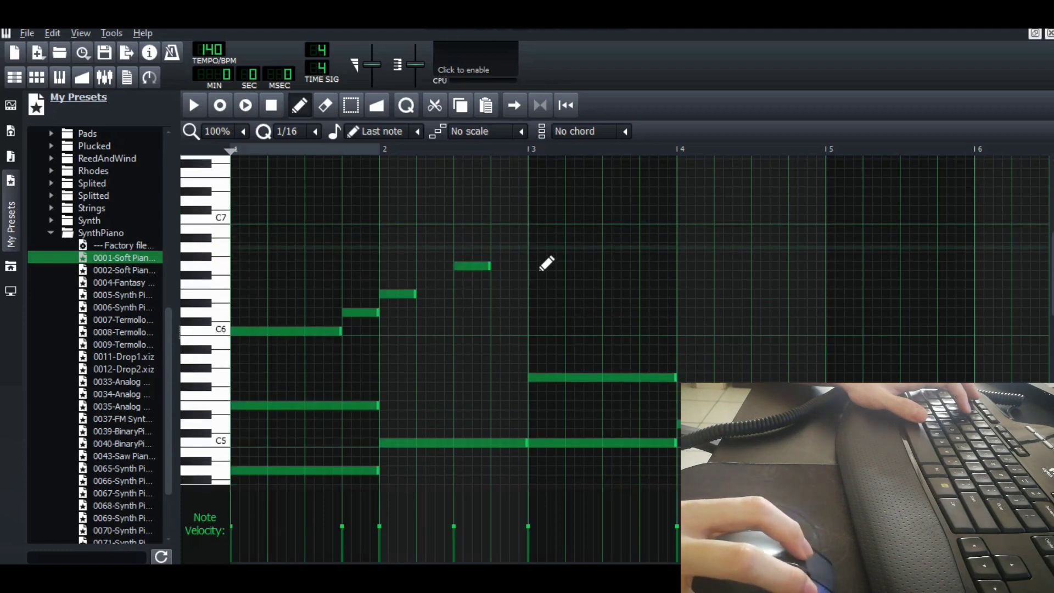
click(618, 219)
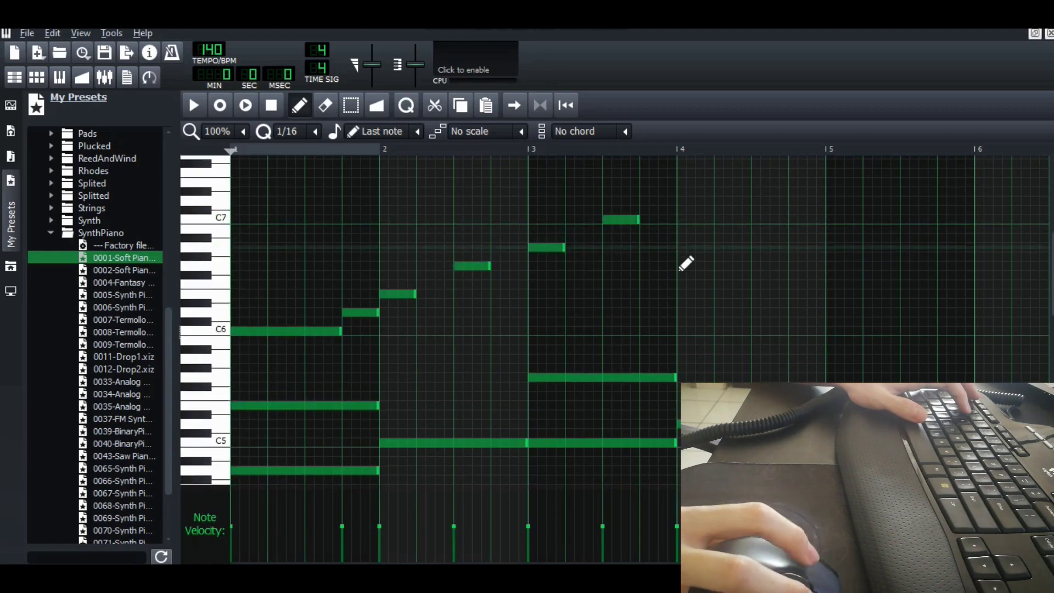
click(691, 238)
drag(692, 249, 693, 240)
drag(779, 277, 768, 282)
Box-select the six melody notes in bars 2 to 4 and lengthen them to two beats each.
key(shift+s)
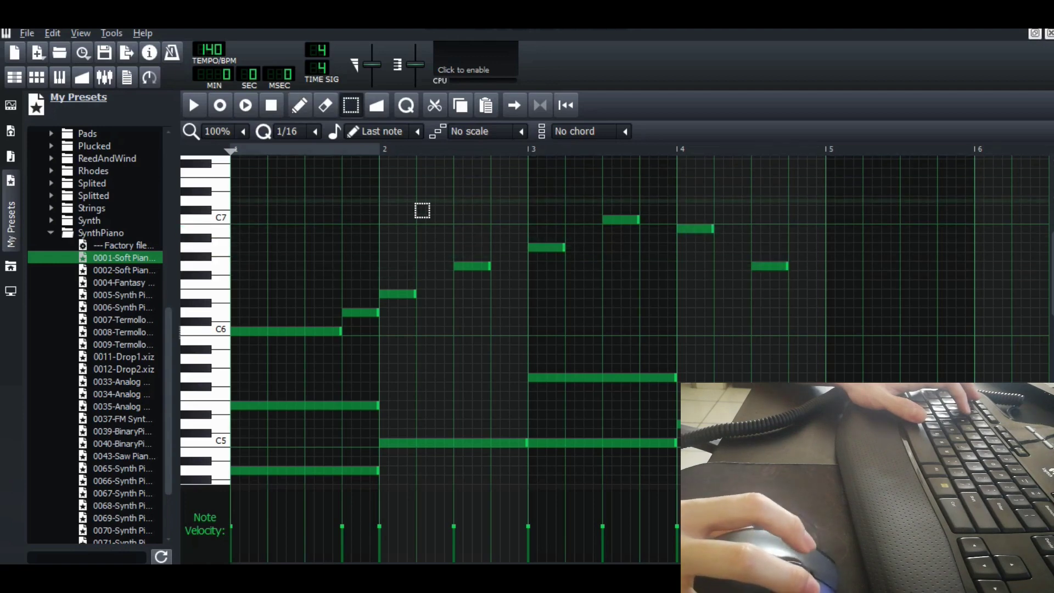
drag(421, 218, 807, 291)
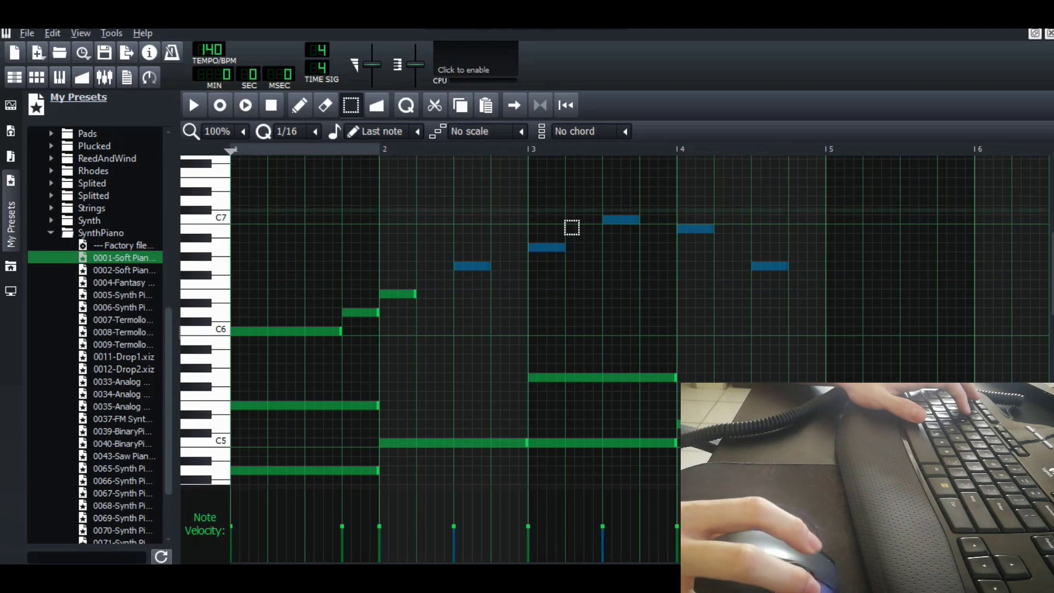
drag(824, 212, 400, 340)
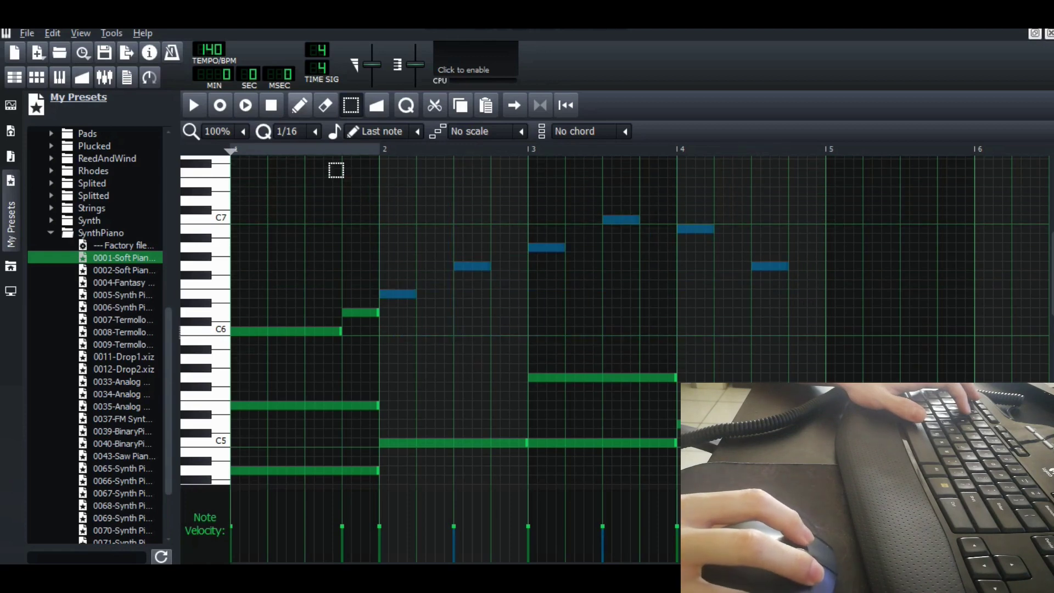
key(shift+d)
mouse_move(416, 295)
mouse_down()
mouse_move(444, 294)
mouse_move(462, 311)
mouse_up()
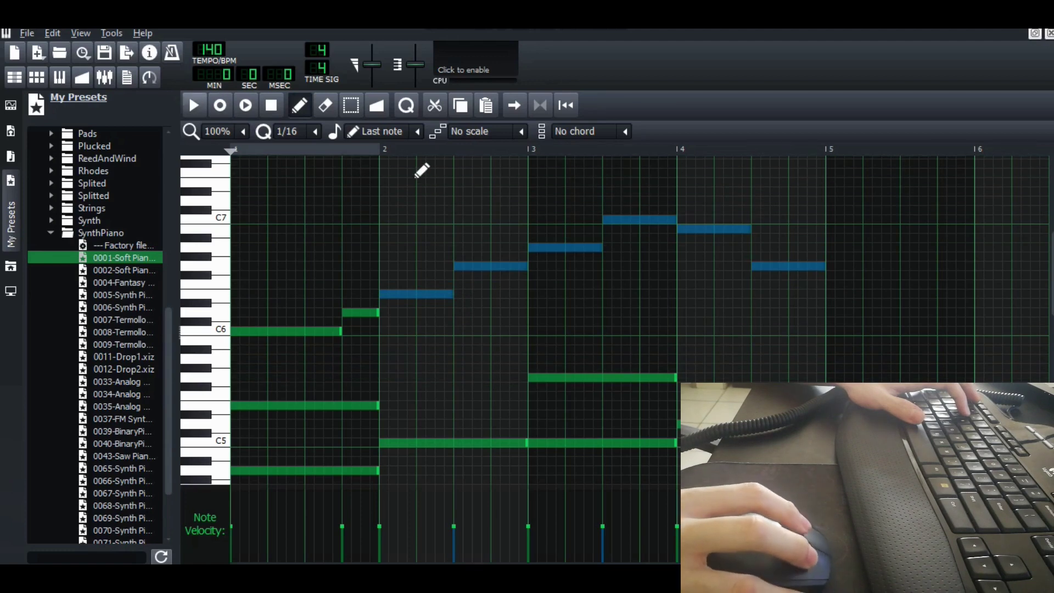
Play the pattern from the start to hear the melody with the chords, and stop the playback.
key(space)
scroll(941, 287, down, 3)
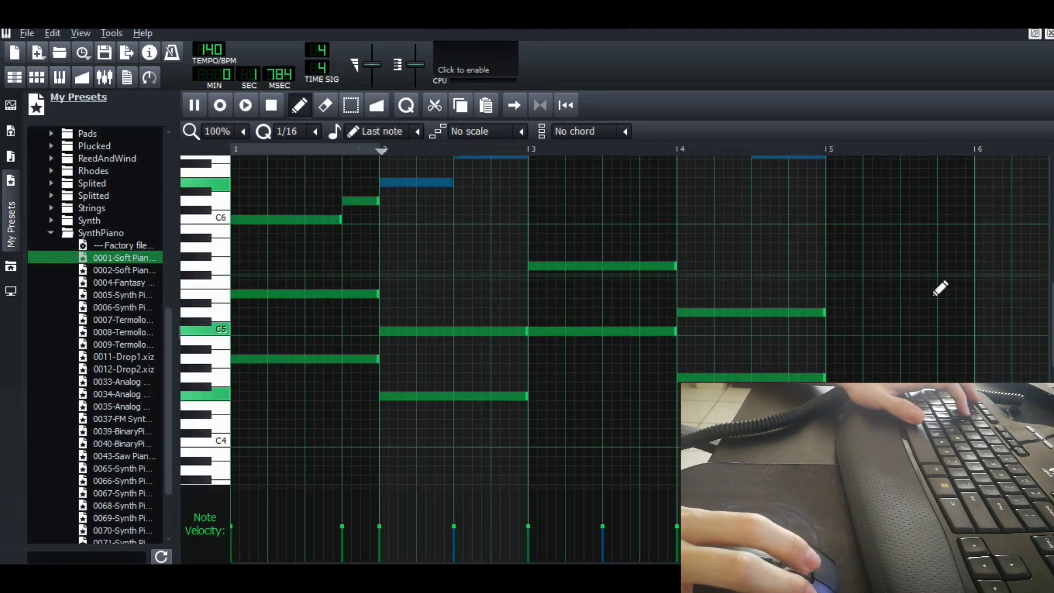
scroll(941, 288, up, 2)
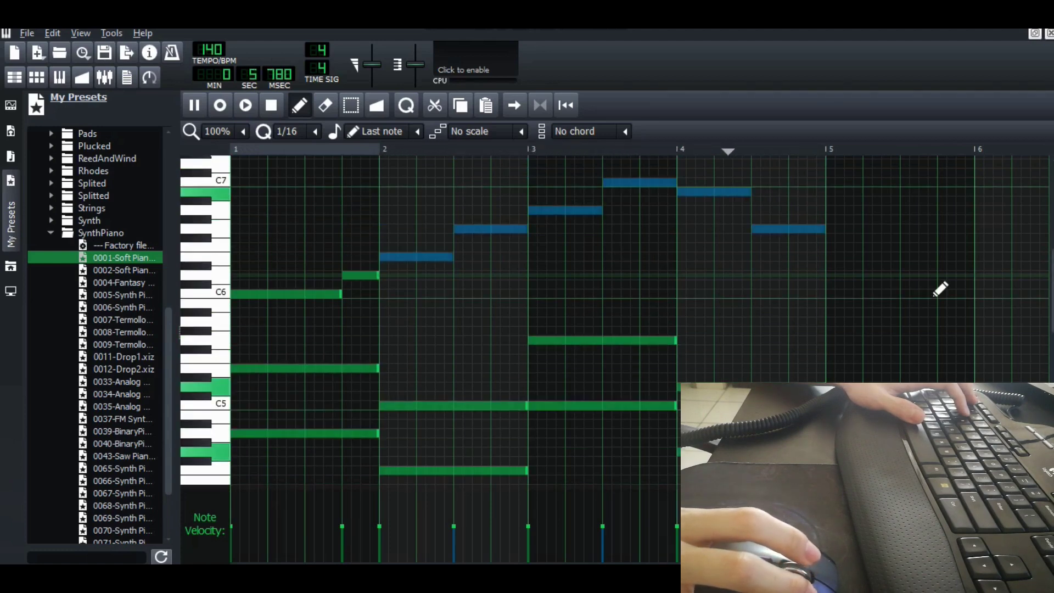
key(space)
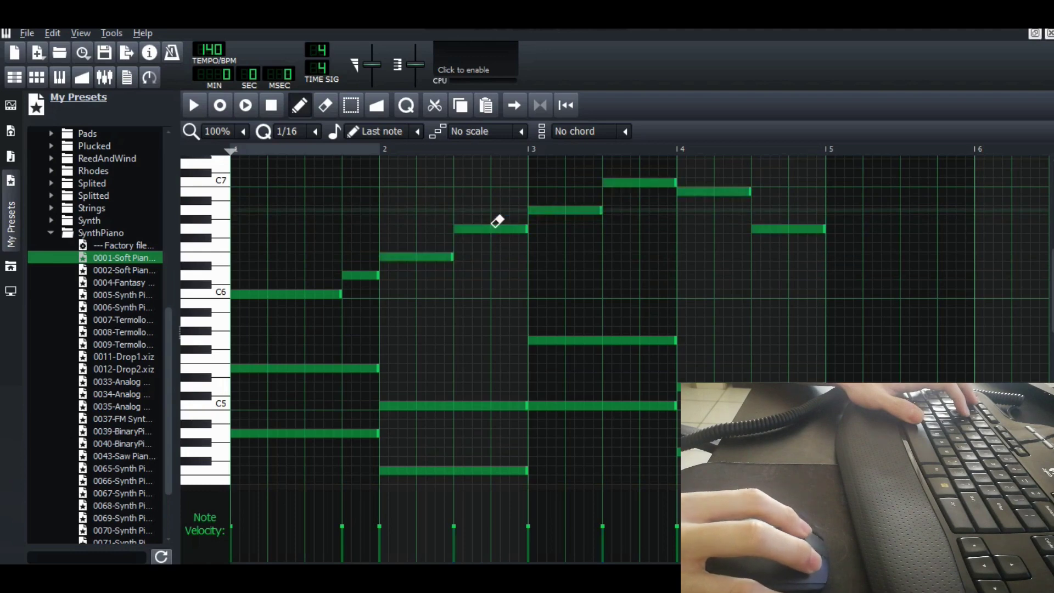
Replace the G6 melody note on beat 3 of bar 2 with a two-beat C6 and play the pattern briefly.
right_click(489, 230)
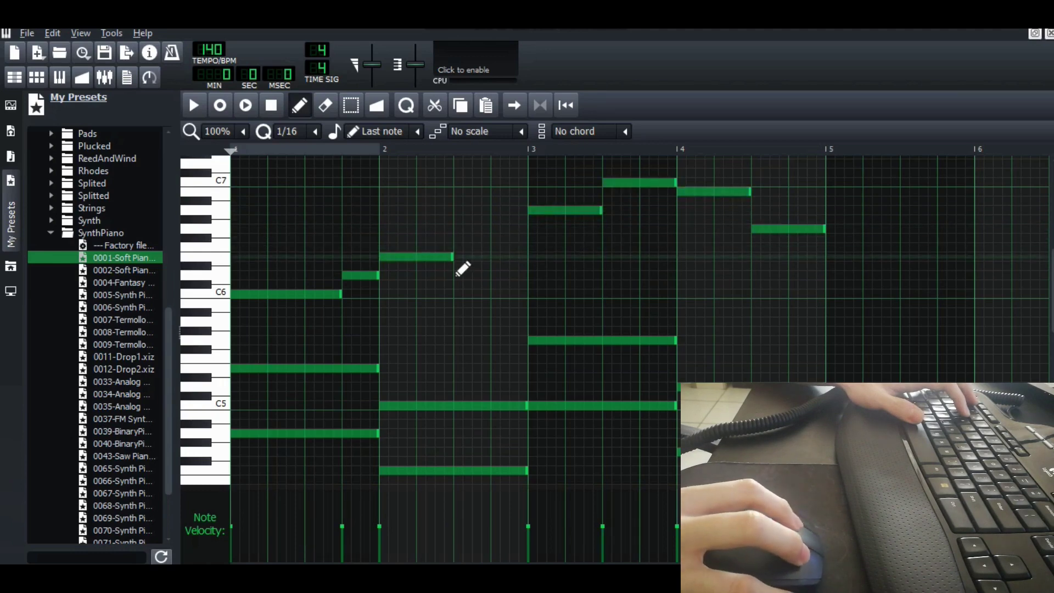
drag(510, 256, 454, 257)
click(463, 284)
drag(470, 302, 471, 295)
key(space)
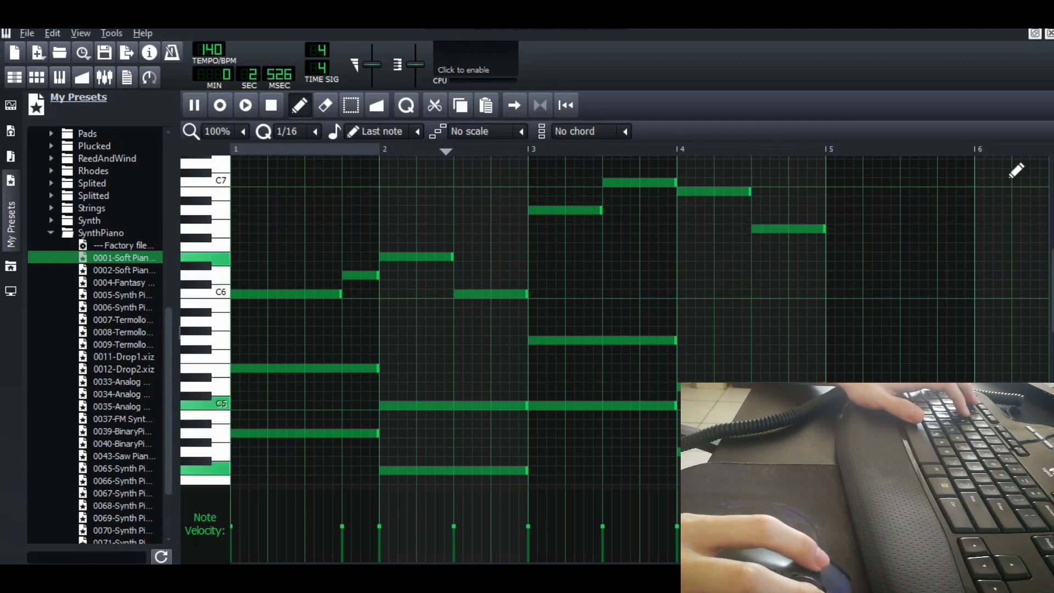
key(space)
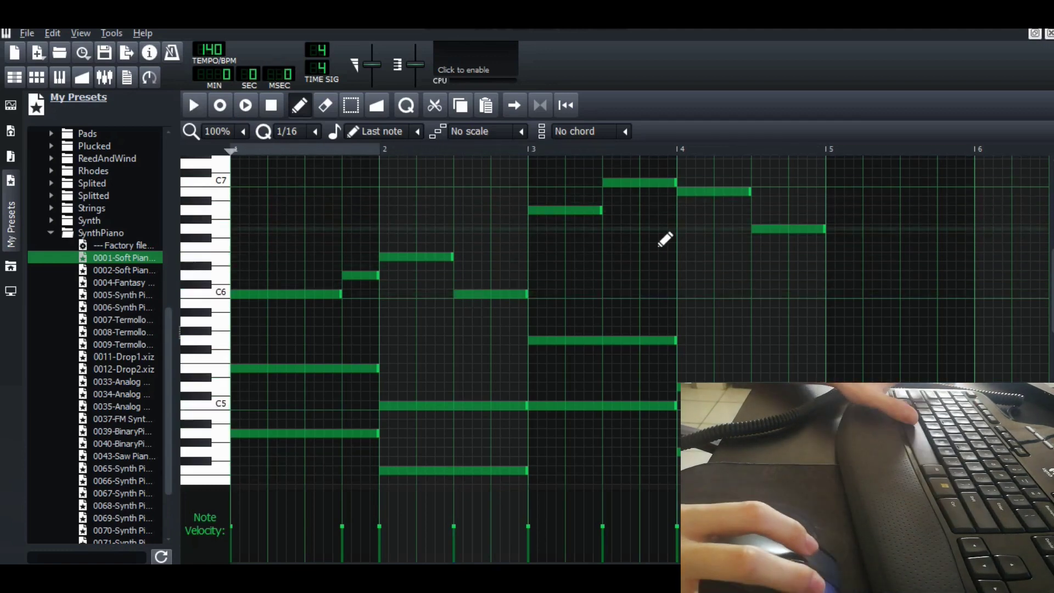
Lower the first melody note of bar 3 to G6 and play the pattern through to check it.
drag(595, 212, 597, 244)
key(space)
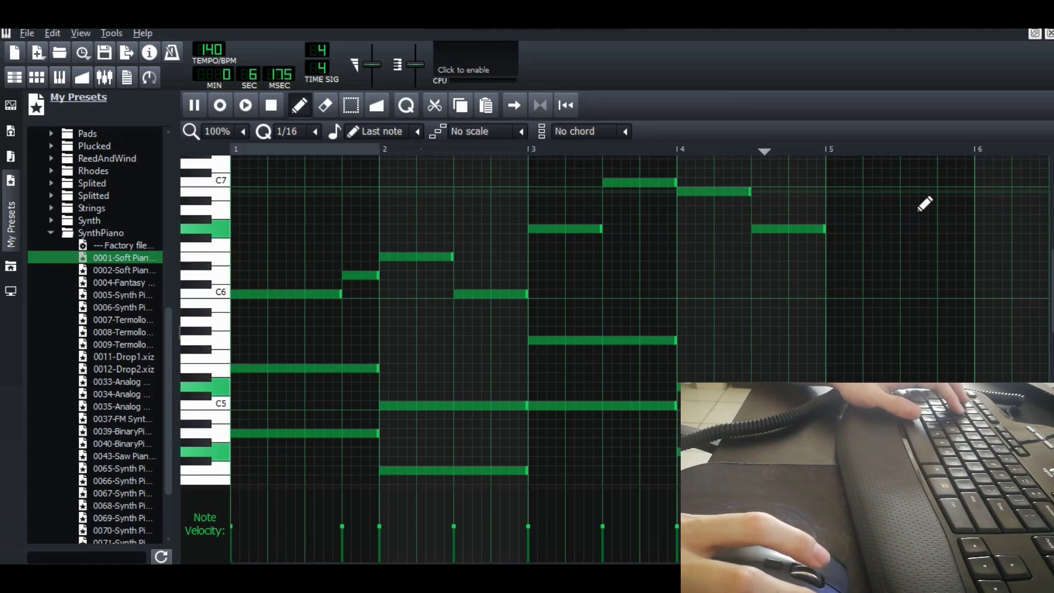
key(space)
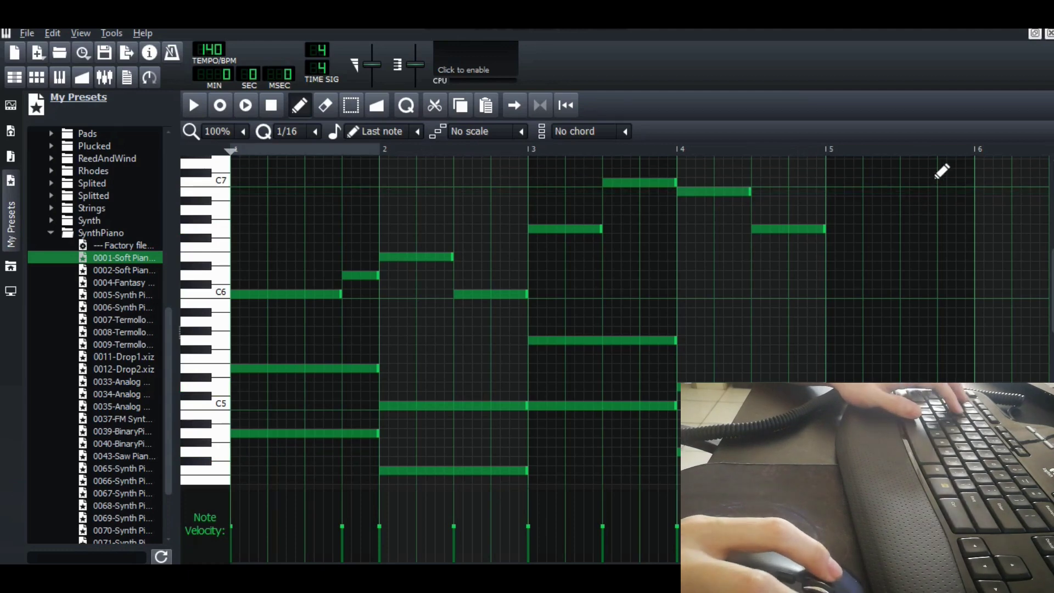
Close the Piano-Roll, add a Fantasy Bell track from the SynthPiano presets, and open a new pattern on it.
click(1050, 33)
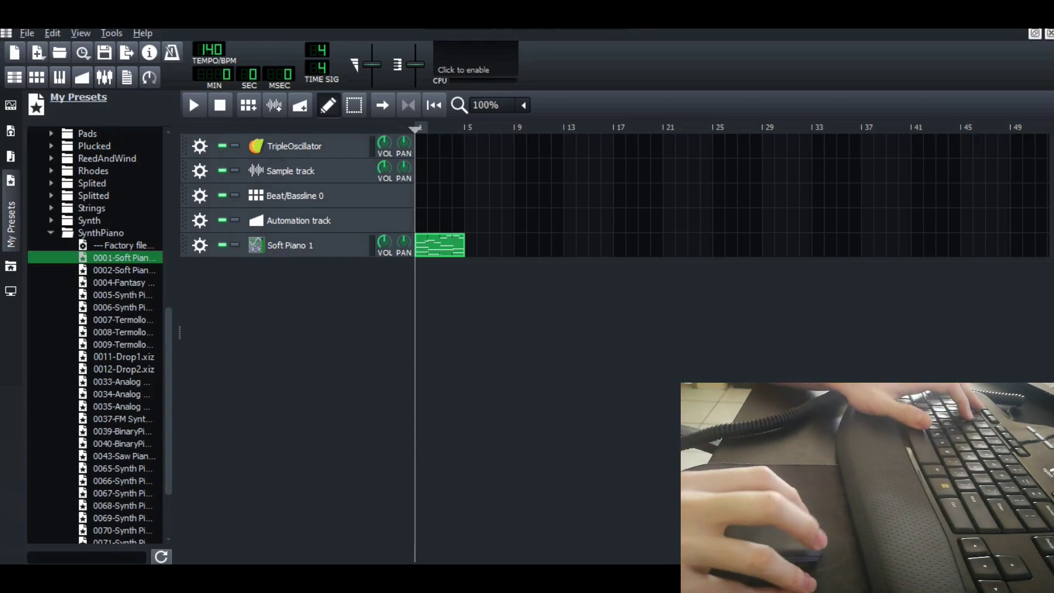
double_click(123, 283)
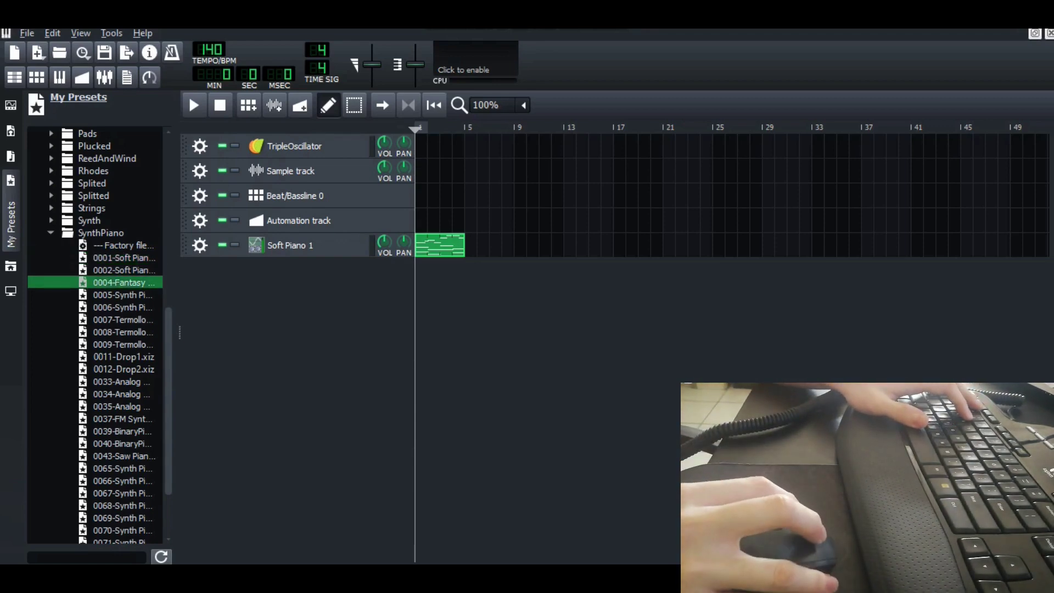
double_click(427, 271)
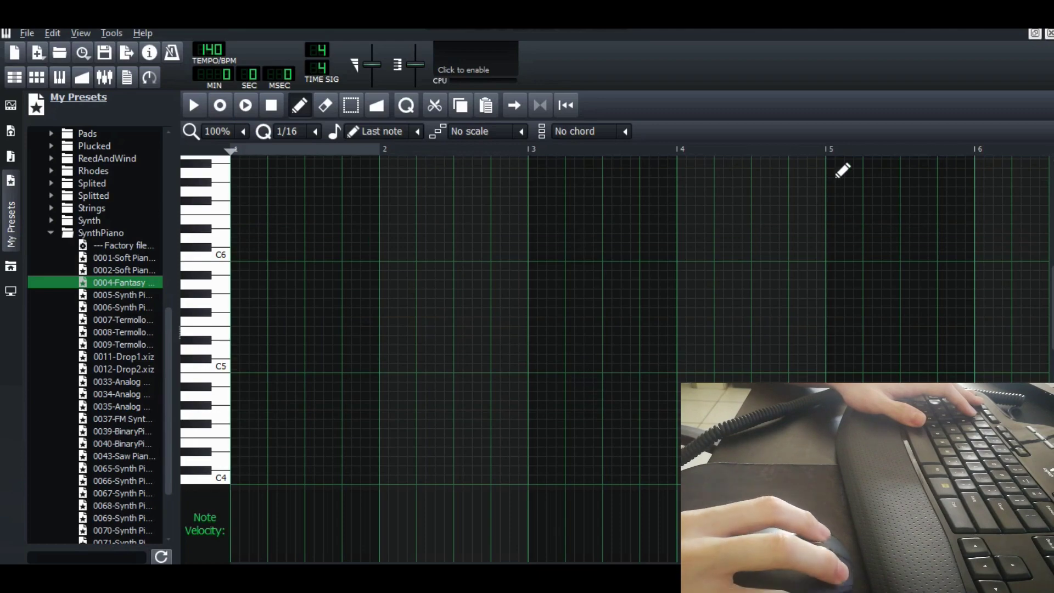
Return to the Song Editor and move the Soft Piano pattern one bar later so it starts at bar 2.
click(1050, 33)
drag(460, 250, 473, 250)
Record the melody C4, D4, E4, C4, G4, C5, B4, G4 live into the Fantasy Bell pattern from bar 2, and stop recording.
double_click(421, 270)
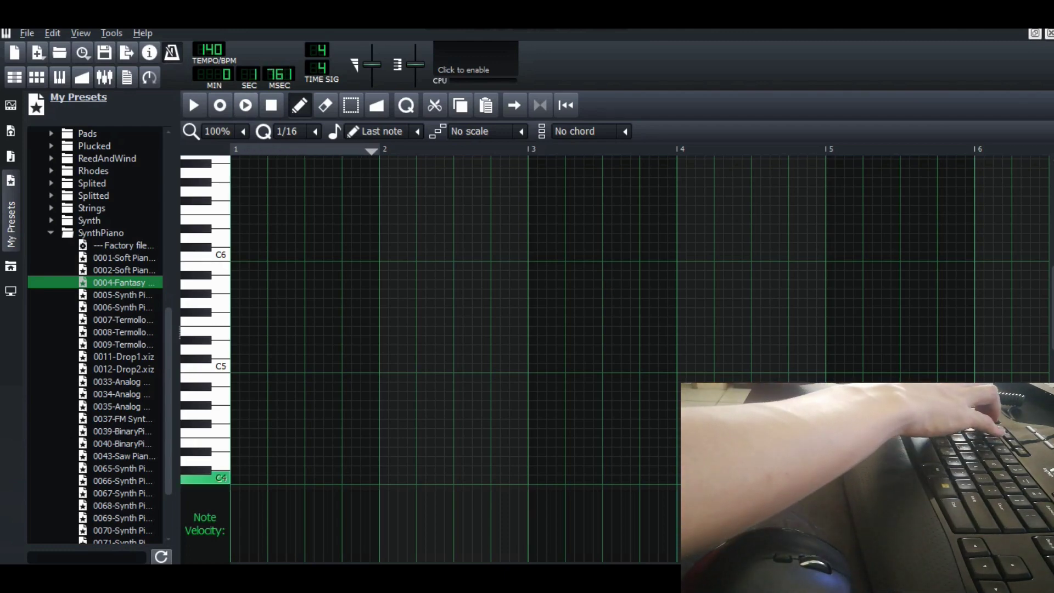
key(w)
key(e)
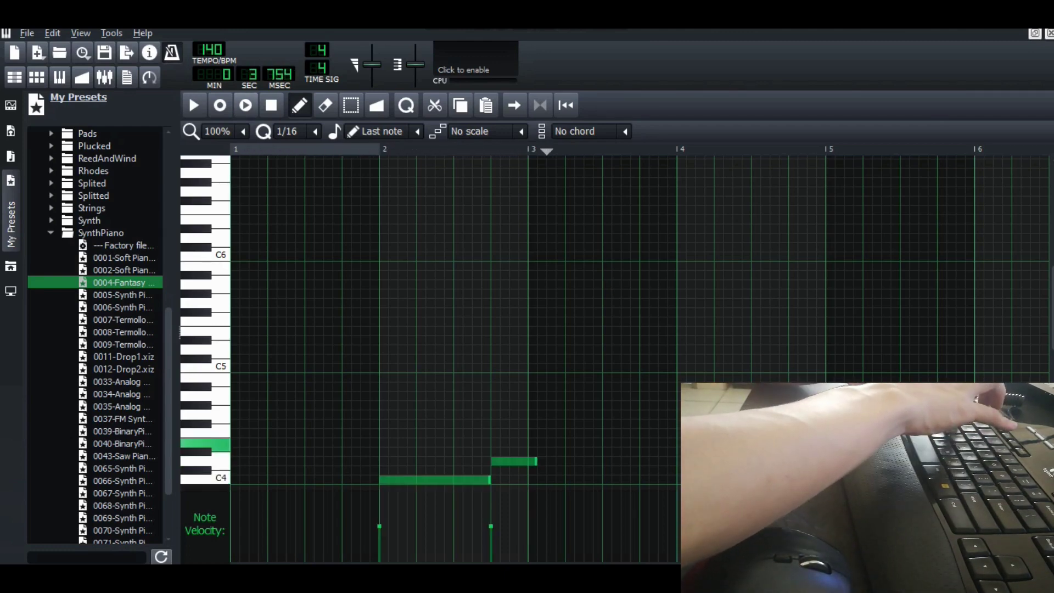
key(q)
key(t)
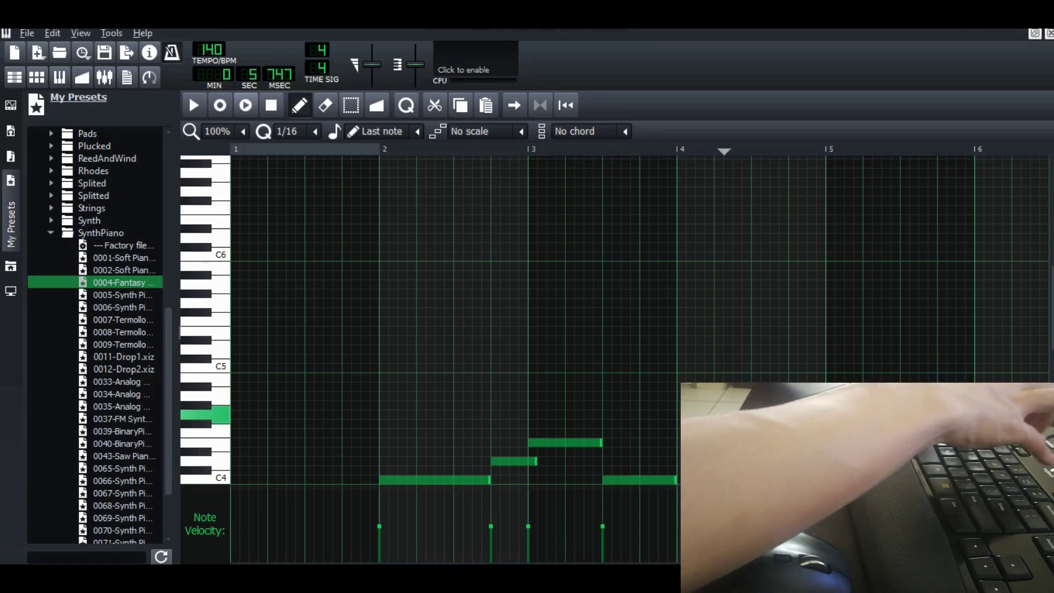
key(i)
key(m)
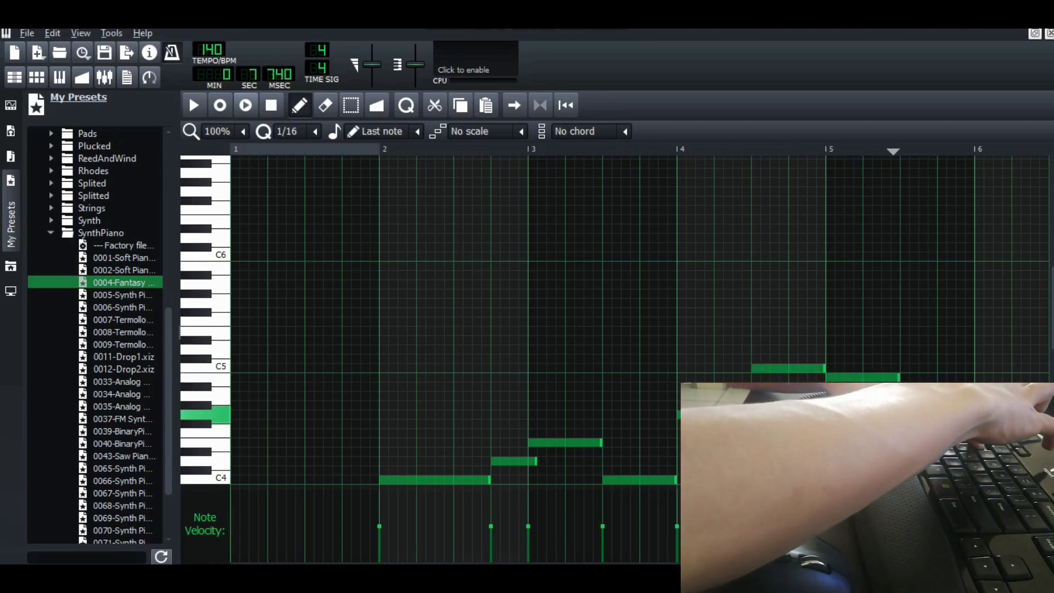
key(b)
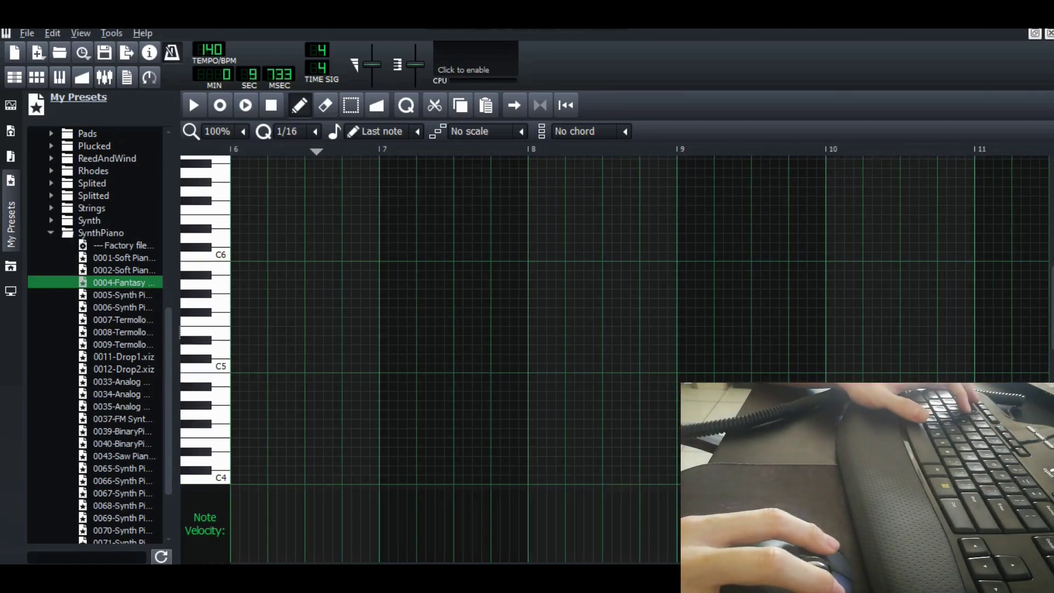
key(space)
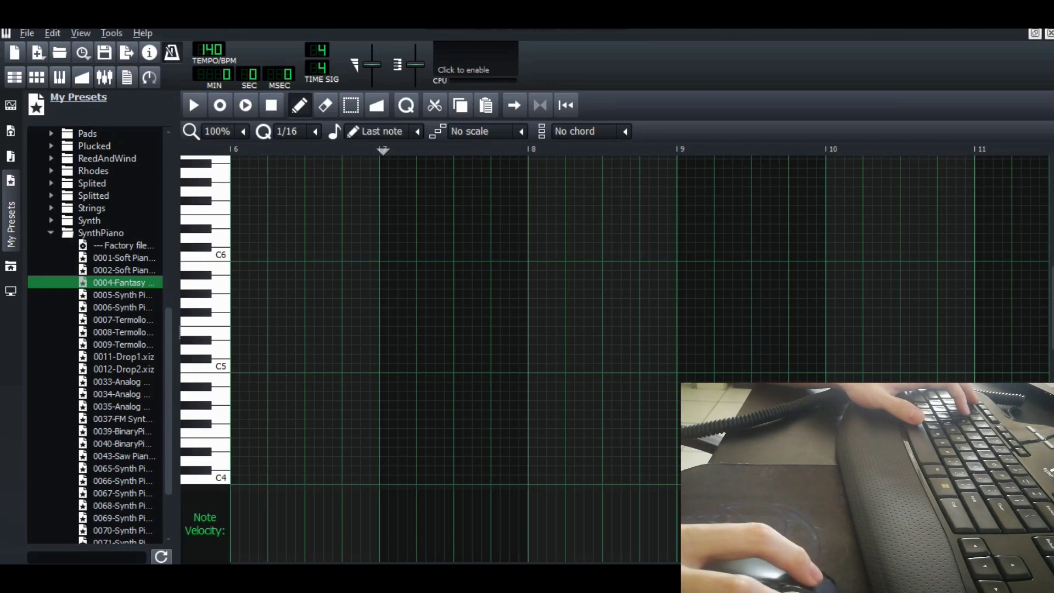
Go back to the Song Editor and play the song with the Soft Piano and Fantasy Bell patterns together.
scroll(456, 357, left, 6)
key(F5)
key(space)
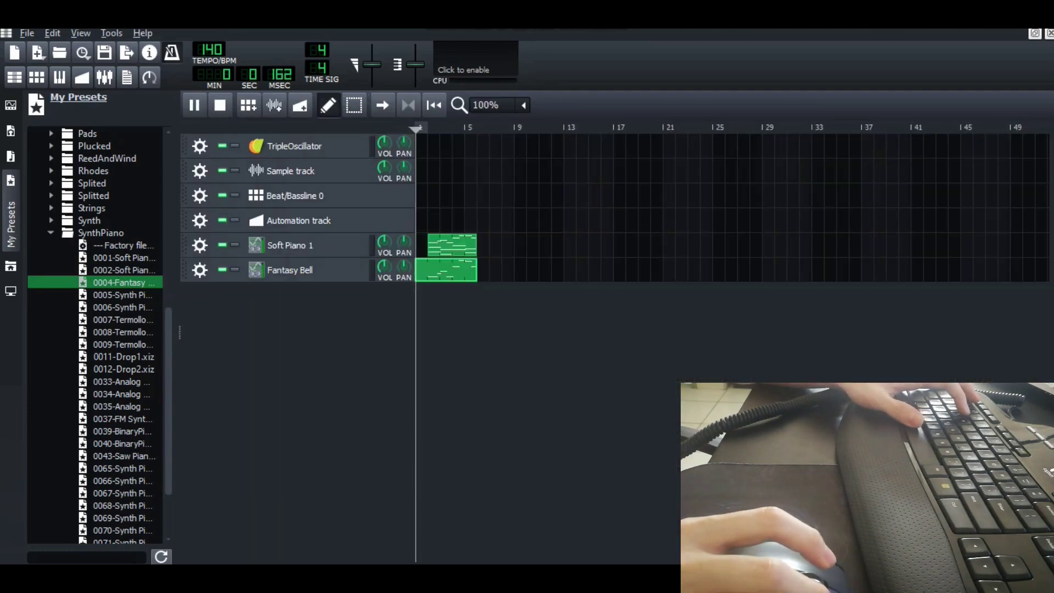